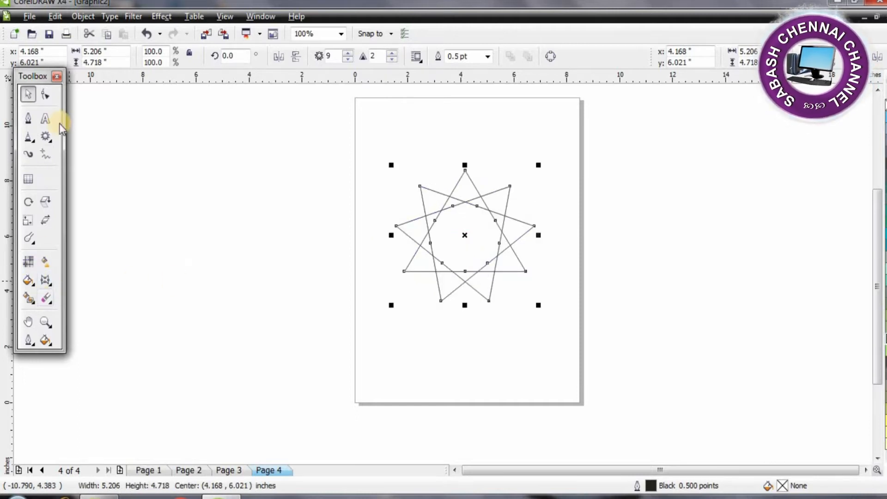
- Increase the selected complex star to 11 points
left_click(46, 136)
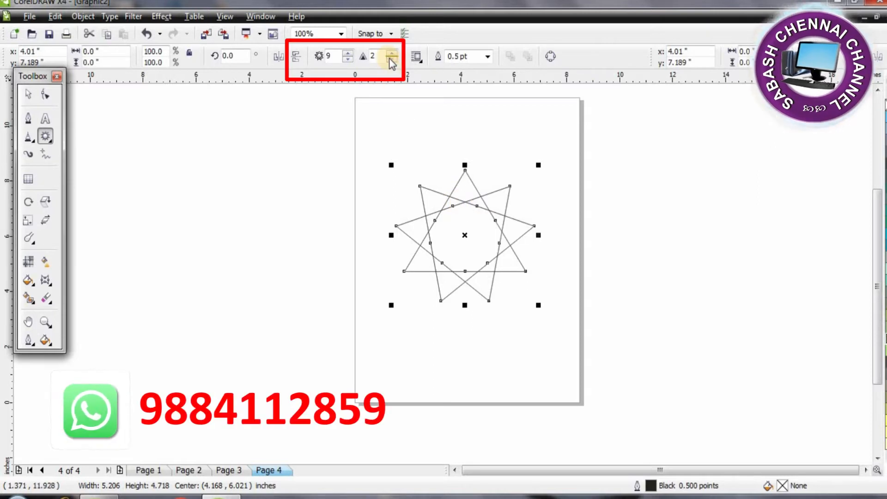
left_click(348, 53)
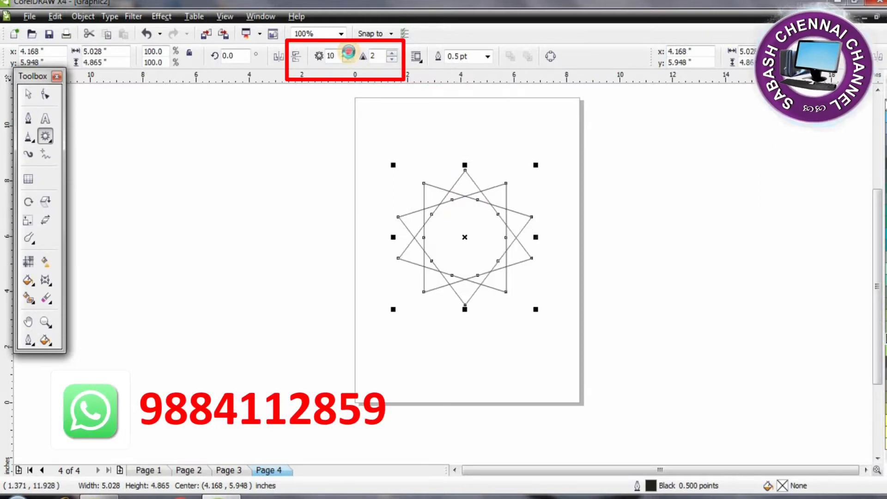
left_click(347, 53)
- Try different sharpness values on the 11-point star and settle on a sharpness of 4
left_click(391, 59)
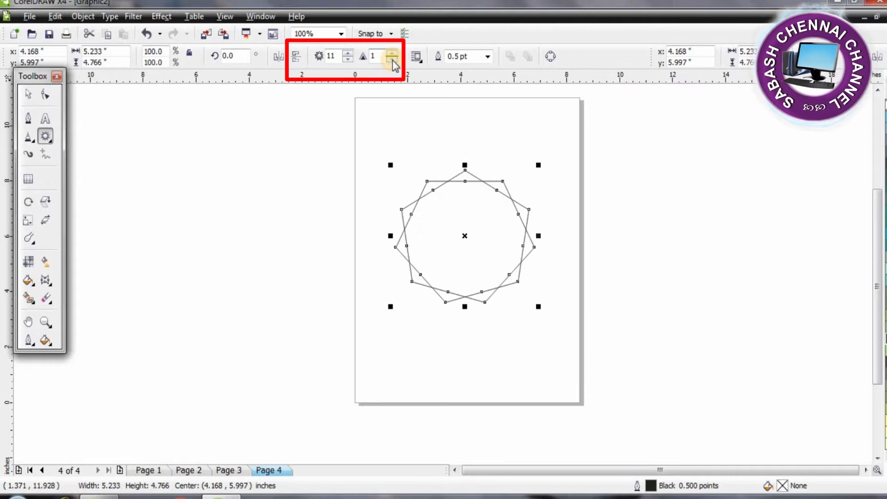
left_click(394, 54)
left_click(393, 54)
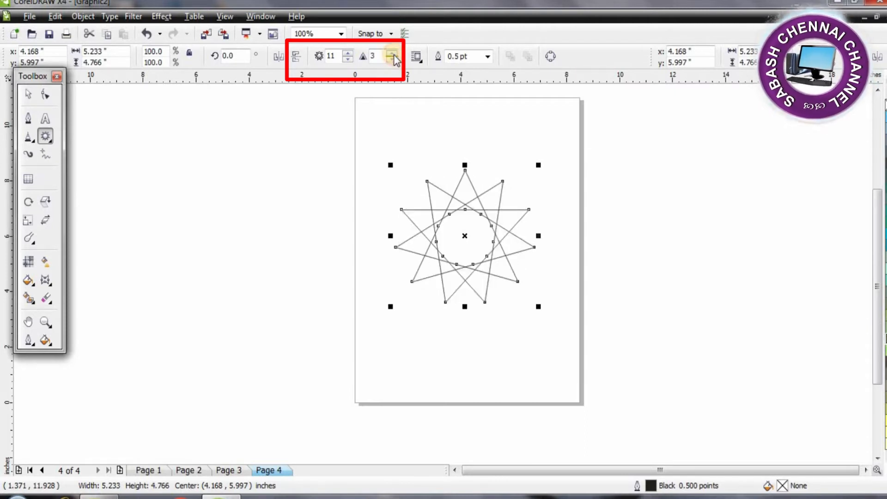
left_click(394, 53)
left_click(391, 59)
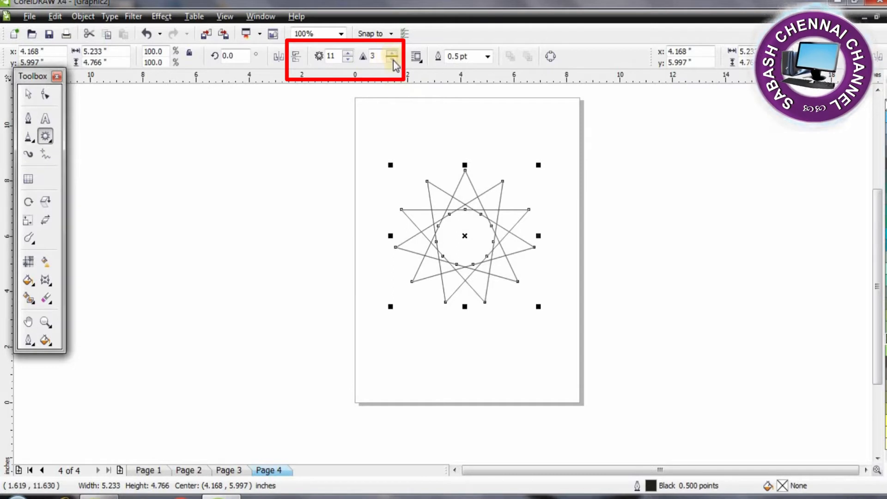
left_click(392, 59)
left_click(392, 54)
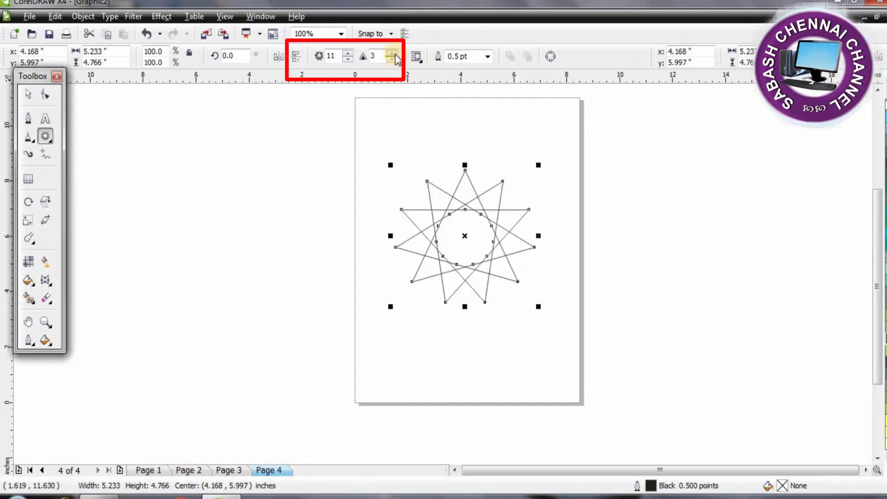
left_click(392, 53)
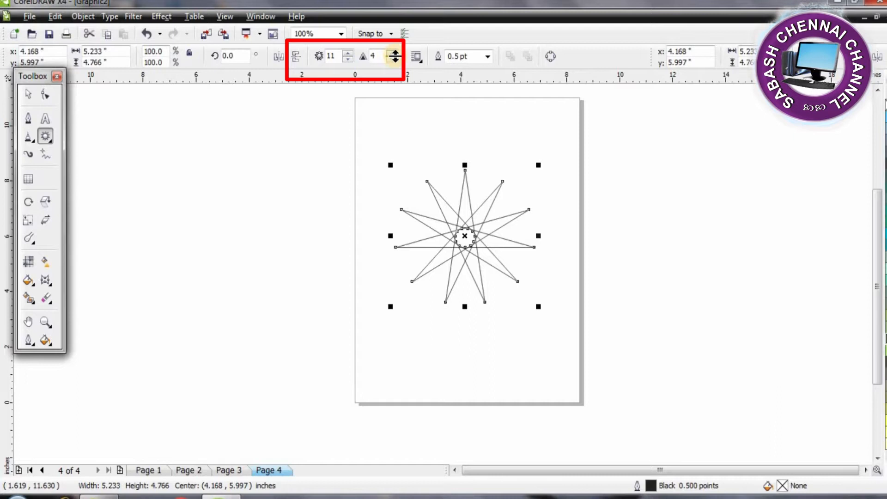
- Convert the left edge of the star's topmost point to a curve and bow it outward to the left
scroll(455, 134, "up", 1)
left_click(45, 94)
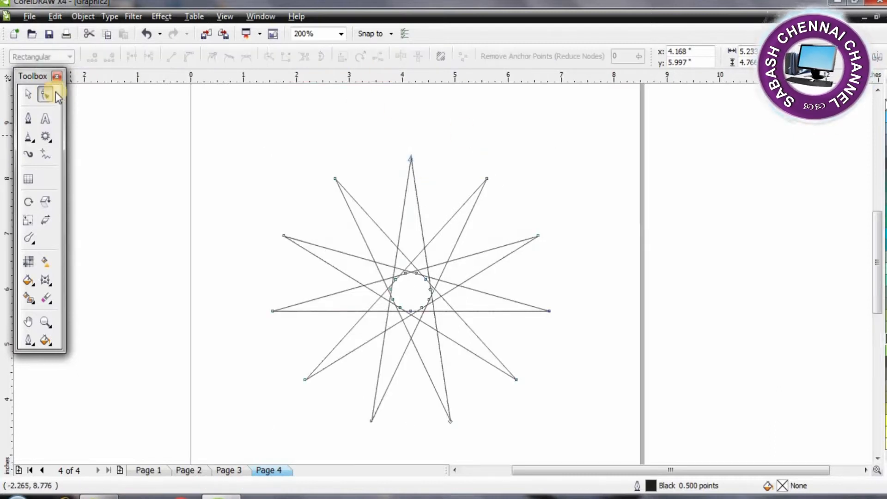
left_click(400, 216)
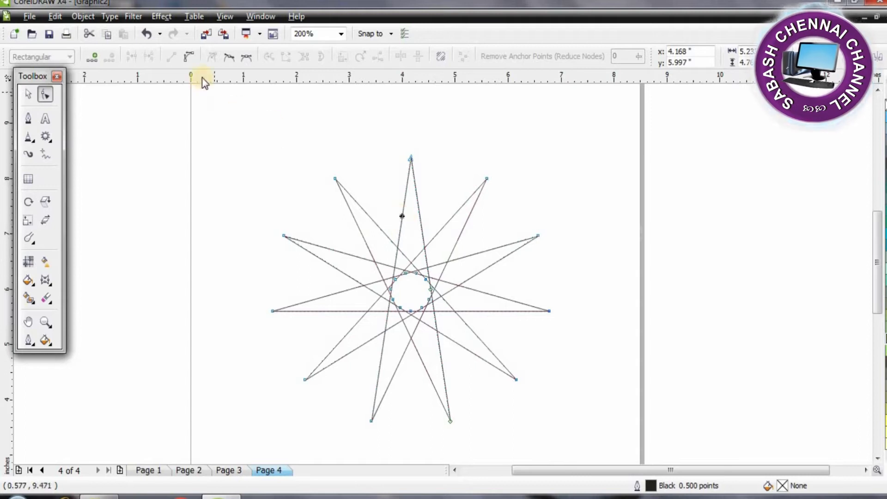
left_click(188, 56)
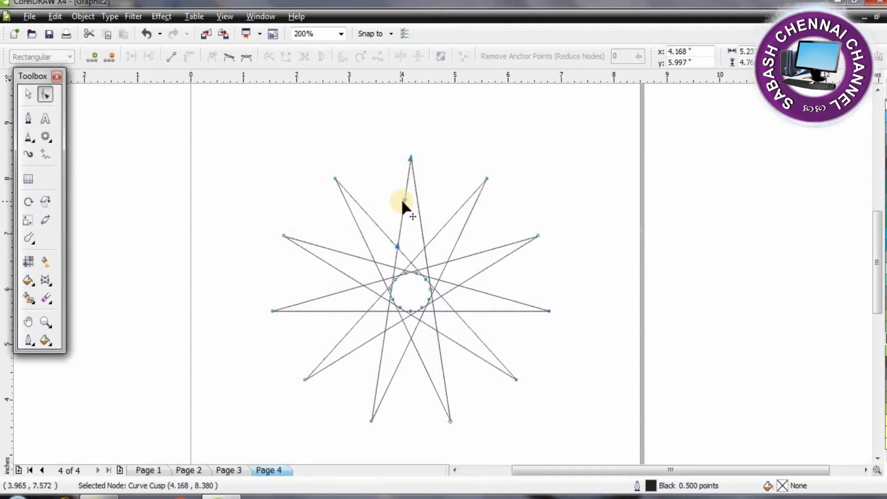
left_click_drag(401, 199, 367, 220)
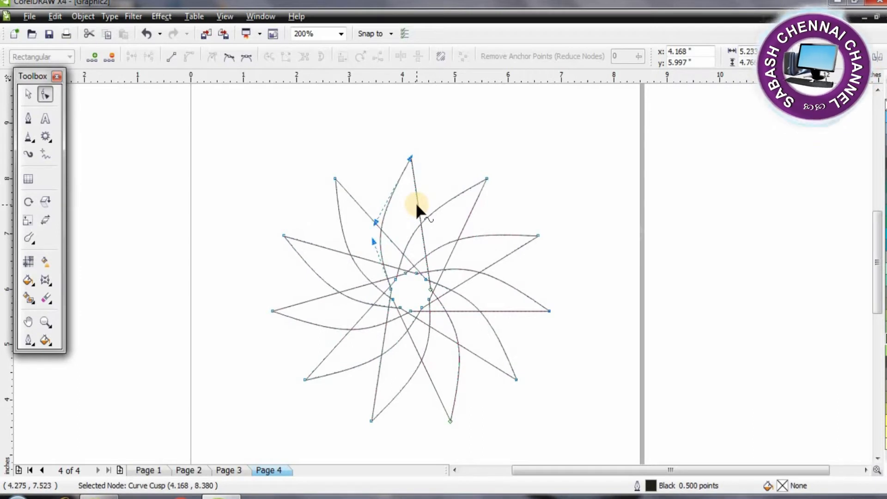
- Convert the right edge of the star's topmost point to a curve and bend it inward to form swirling petals
left_click(417, 205)
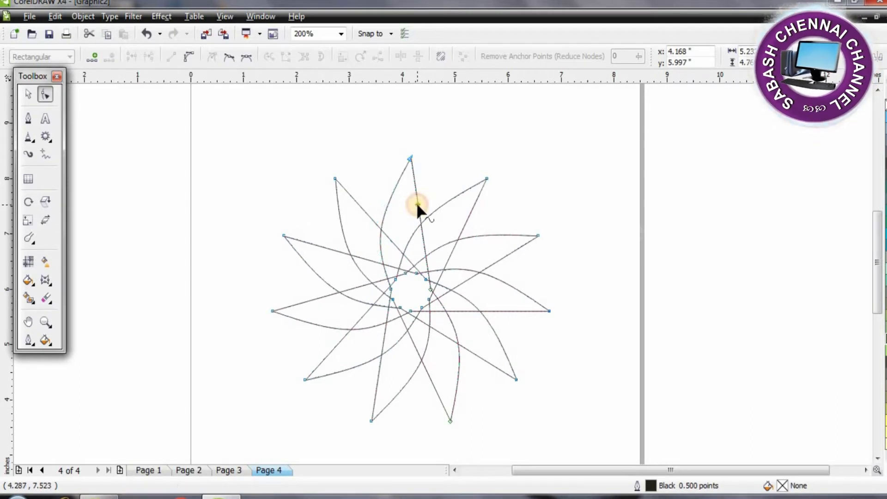
left_click(190, 56)
left_click_drag(417, 201, 388, 231)
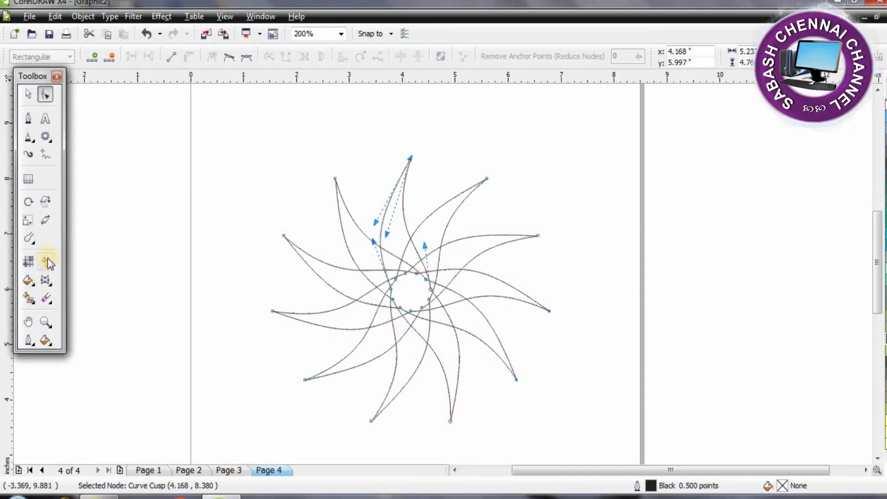
- Fill all eleven outer petals of the star with Chartreuse green using Smart Fill
left_click(28, 298)
left_click(146, 57)
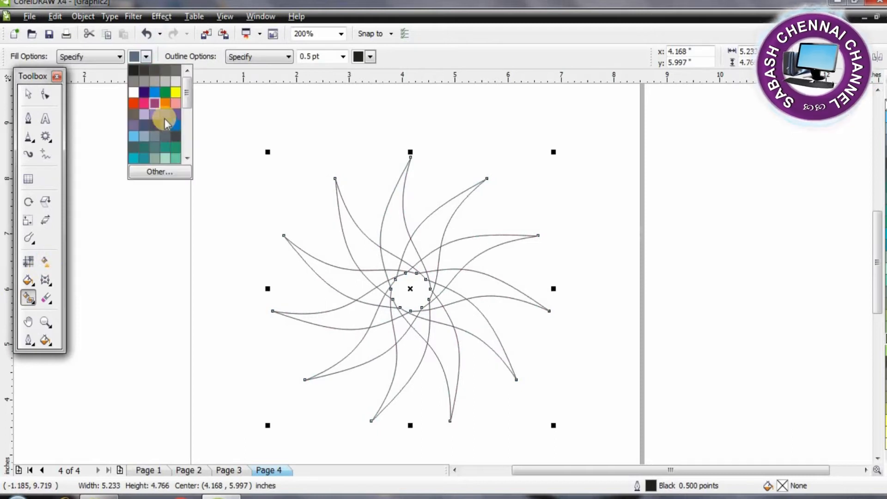
left_click(161, 103)
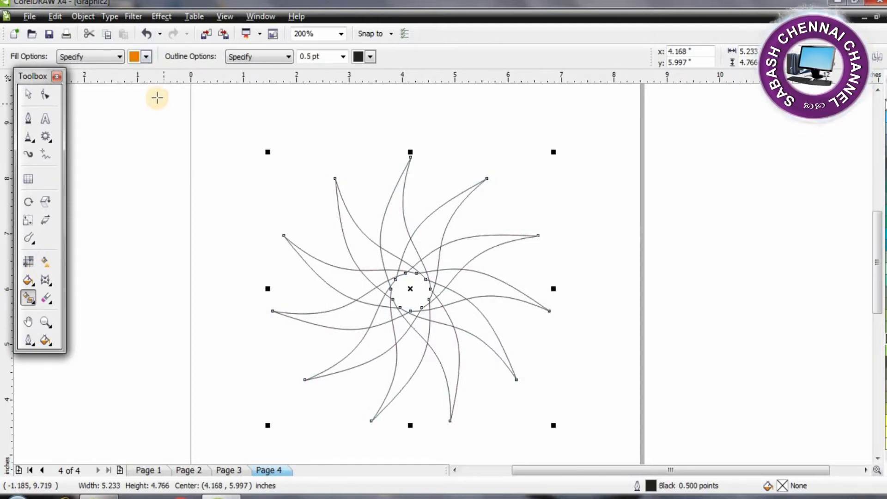
left_click(146, 56)
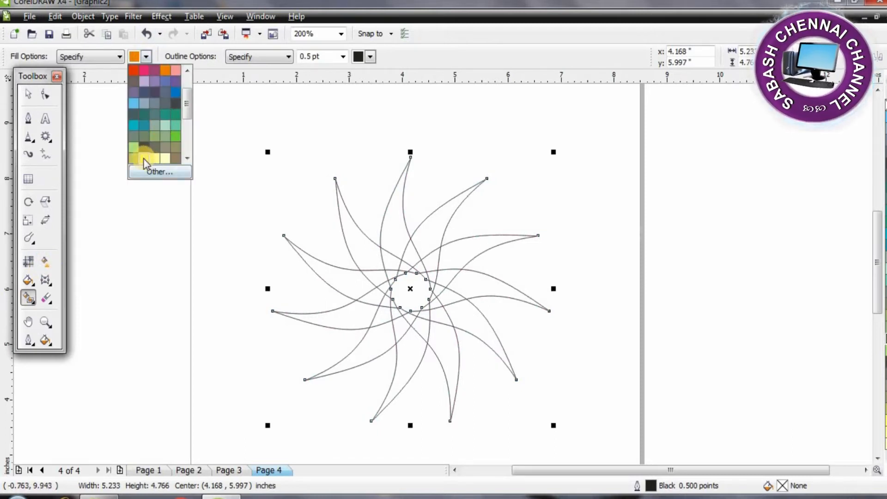
left_click(172, 134)
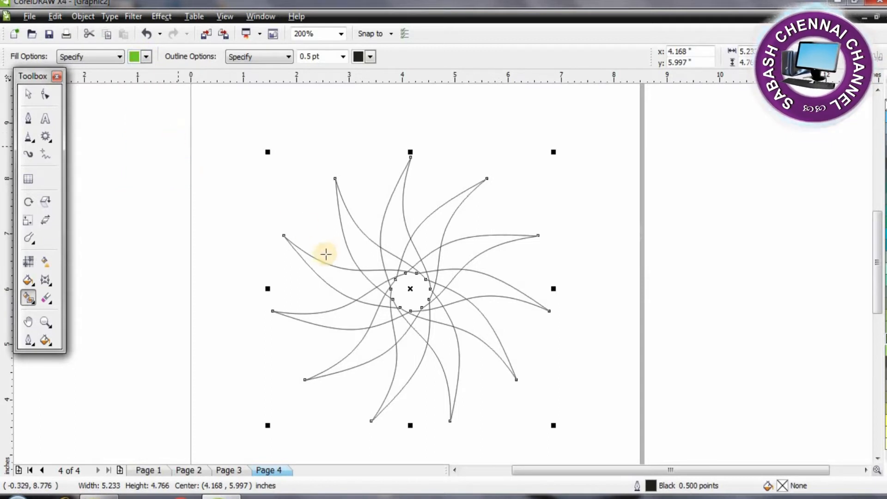
left_click(362, 252)
left_click(393, 227)
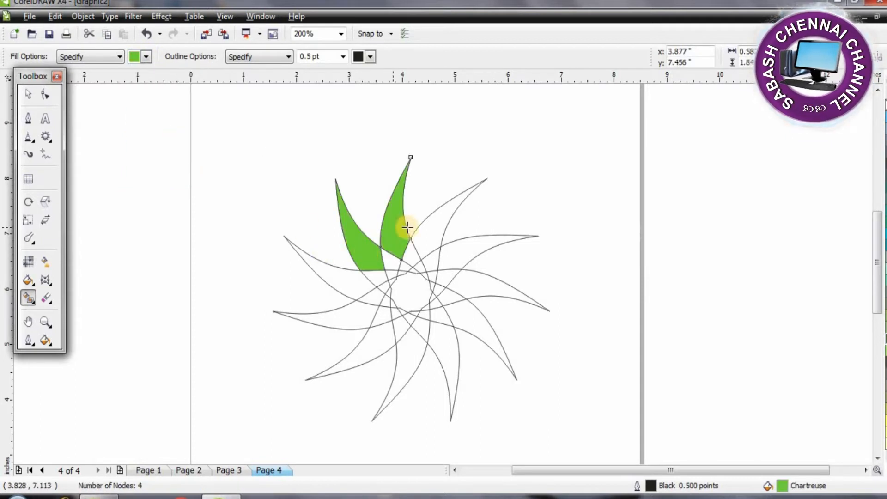
left_click(434, 240)
left_click(456, 273)
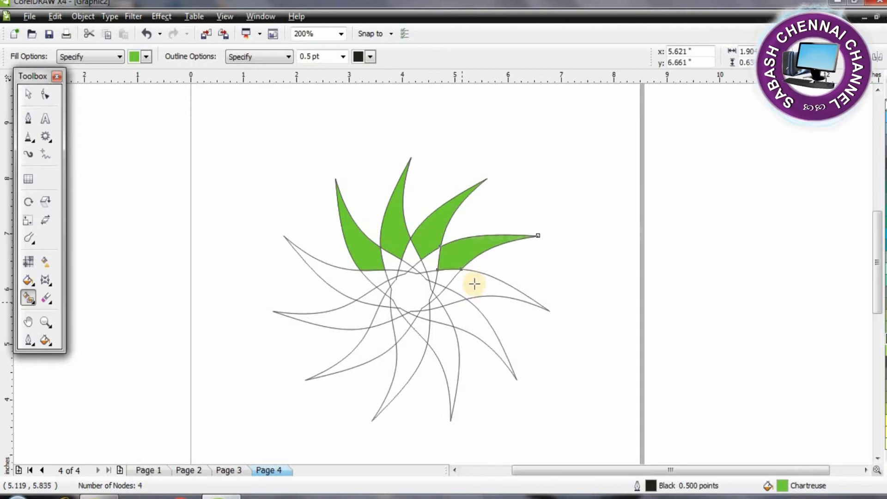
left_click(468, 300)
left_click(462, 329)
left_click(435, 367)
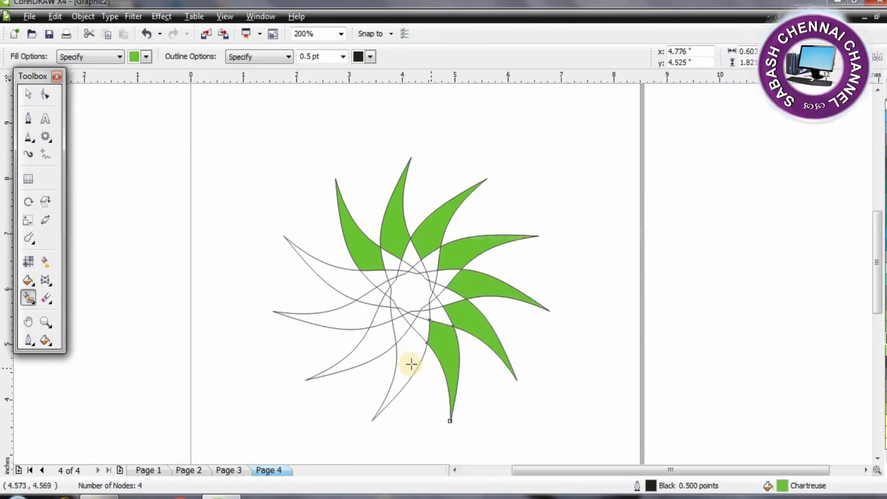
left_click(405, 358)
left_click(369, 352)
left_click(348, 321)
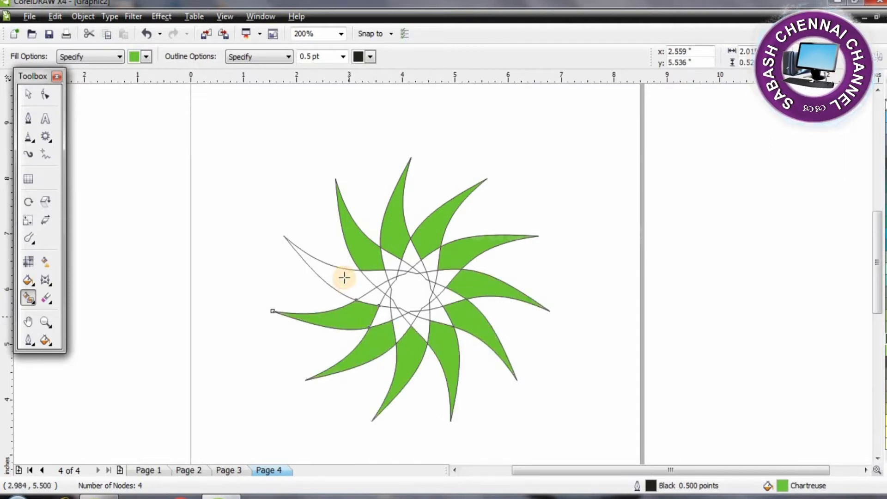
left_click(346, 278)
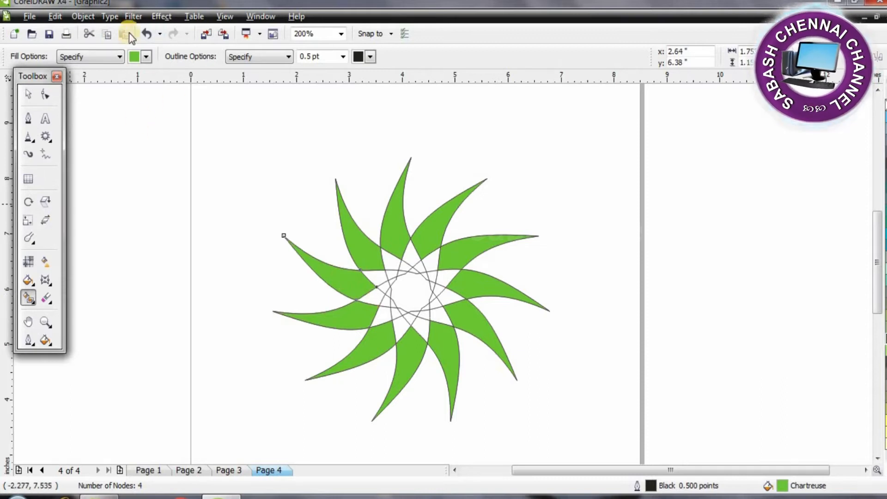
- Smart-fill the small segments around the central opening with pale yellow Chalk, then leave nothing selected
left_click(146, 56)
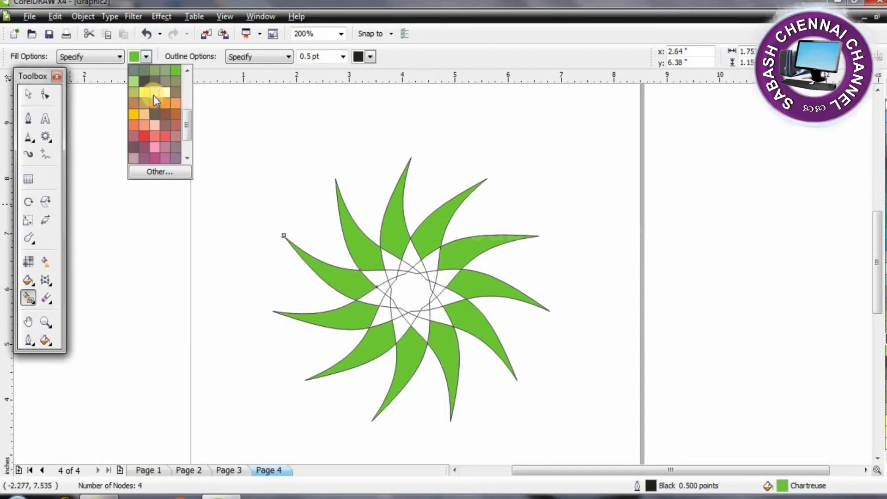
left_click(161, 153)
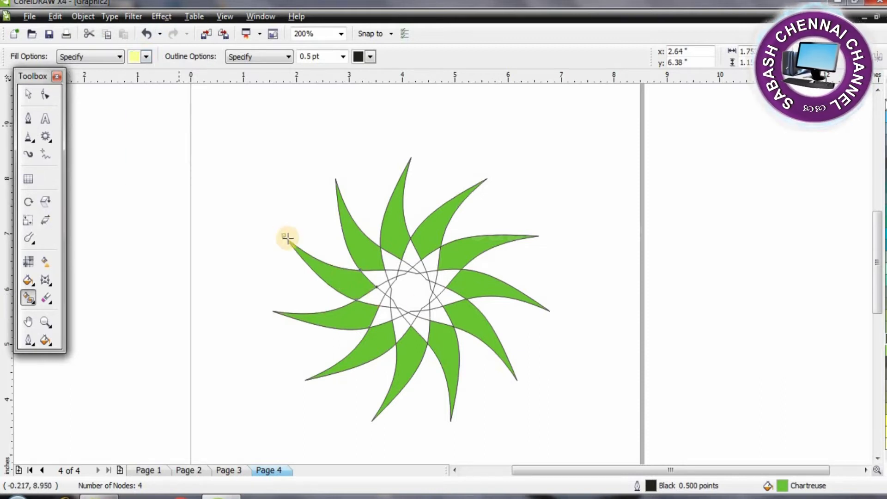
left_click(419, 268)
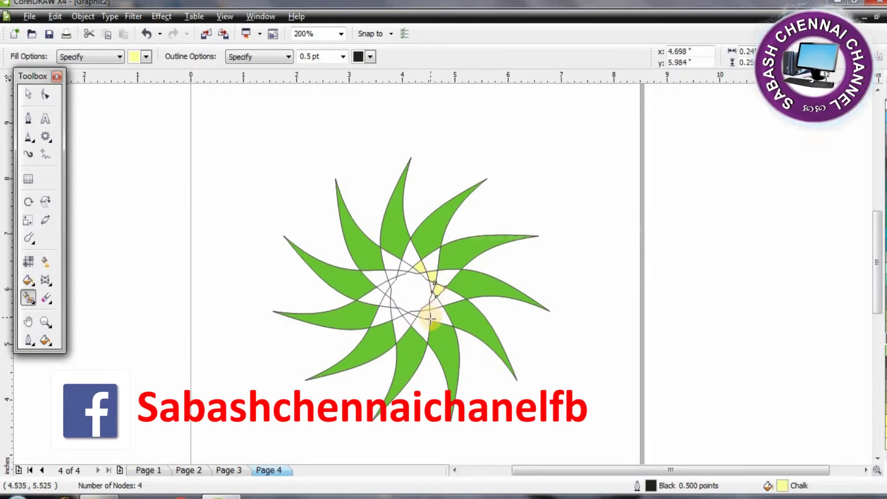
left_click(436, 302)
left_click(424, 316)
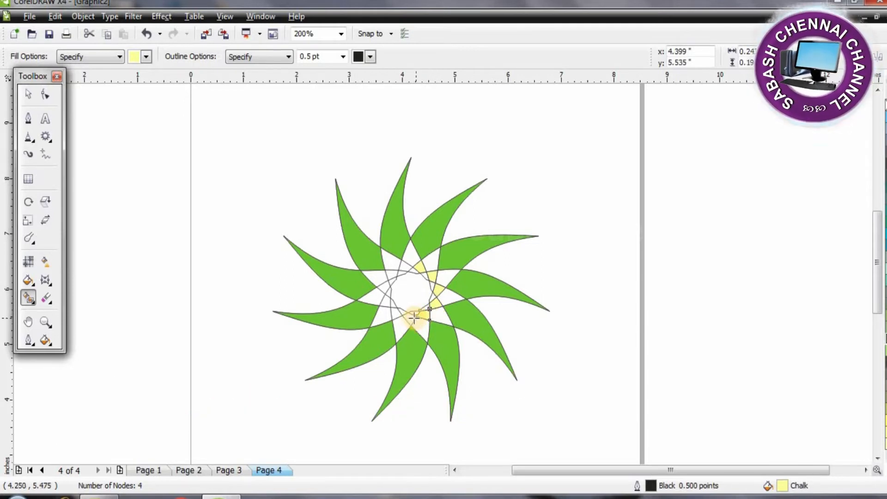
left_click(411, 317)
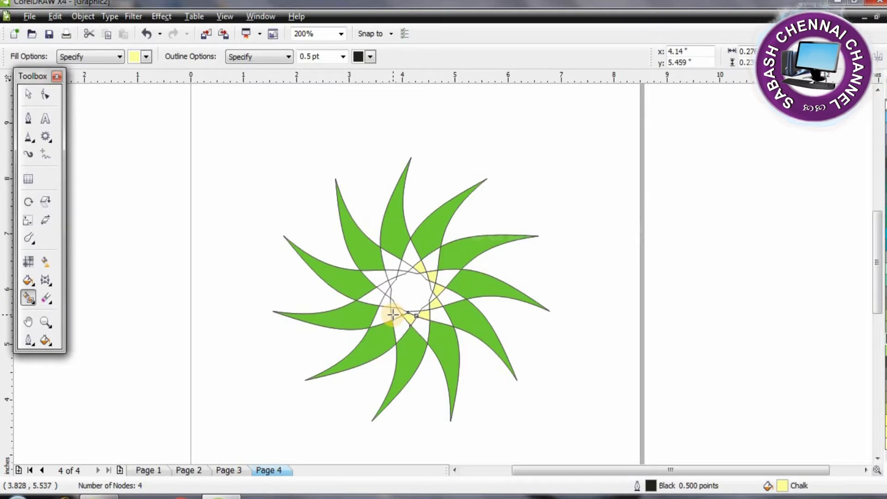
left_click(392, 314)
left_click(385, 299)
left_click(387, 277)
left_click(401, 270)
left_click(403, 268)
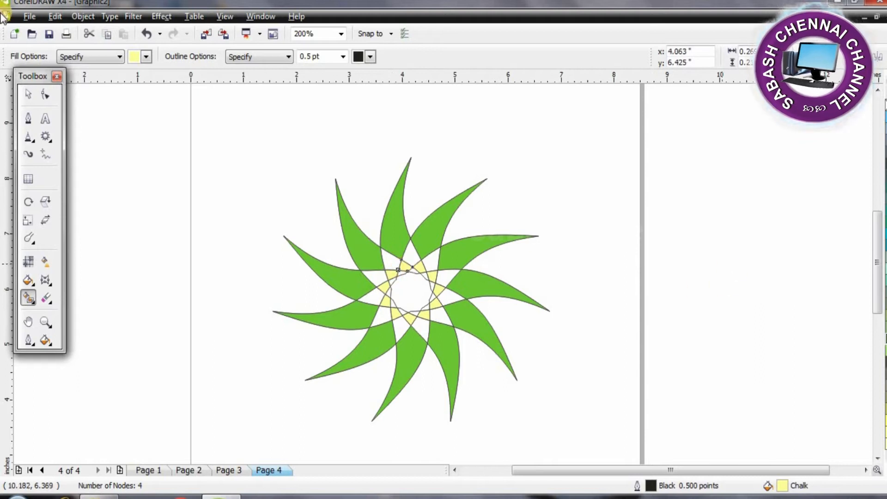
left_click(27, 94)
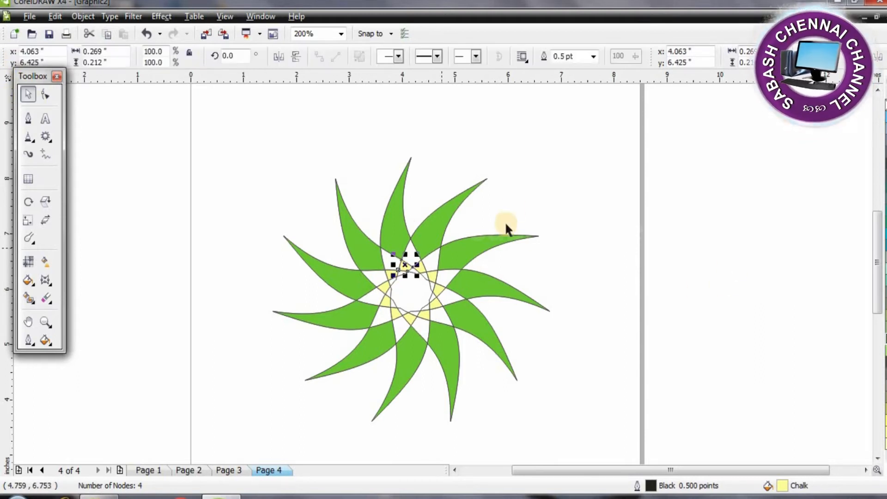
left_click(534, 193)
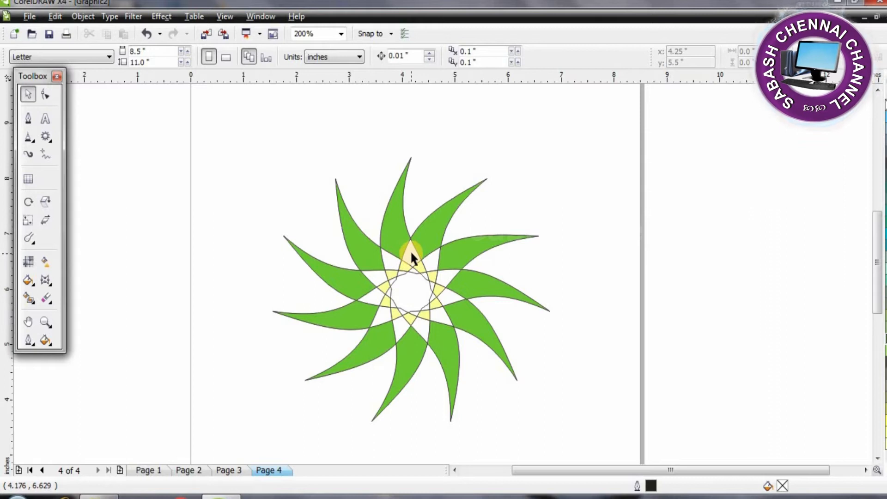
left_click_drag(415, 249, 428, 273)
left_click(376, 280)
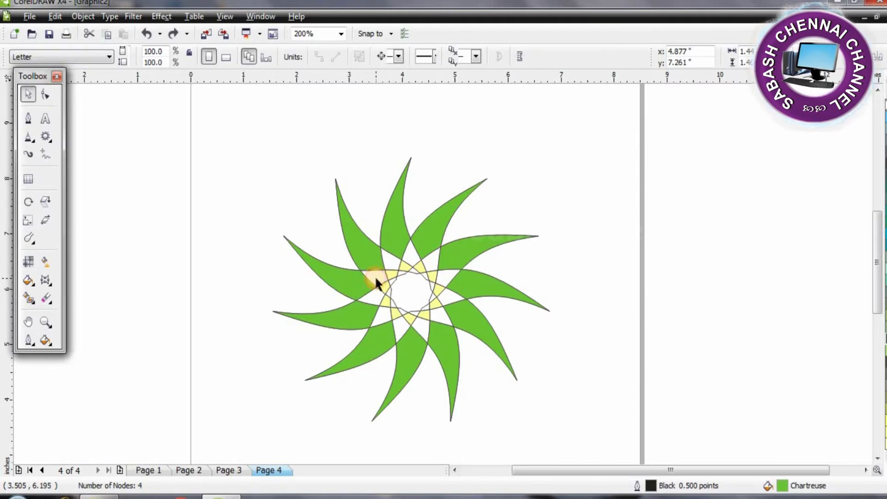
left_click(359, 227)
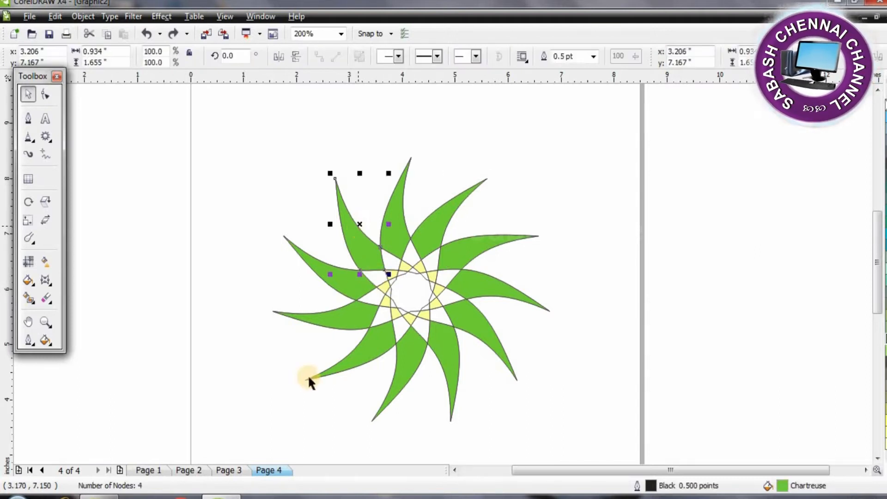
left_click_drag(247, 124, 576, 460)
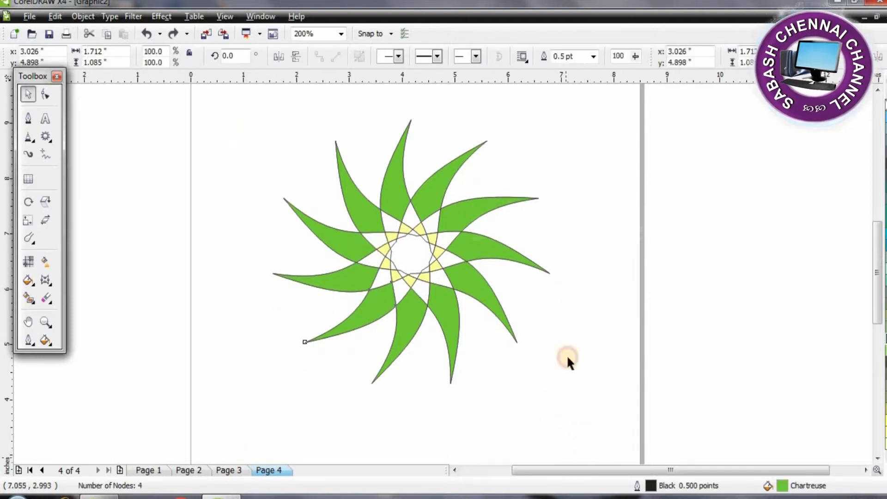
- Move the unfilled original star outline off the coloured pieces to the right, centred at about X 10.1, Y 6.0 inches, and deselect it
left_click(389, 246)
left_click(417, 249)
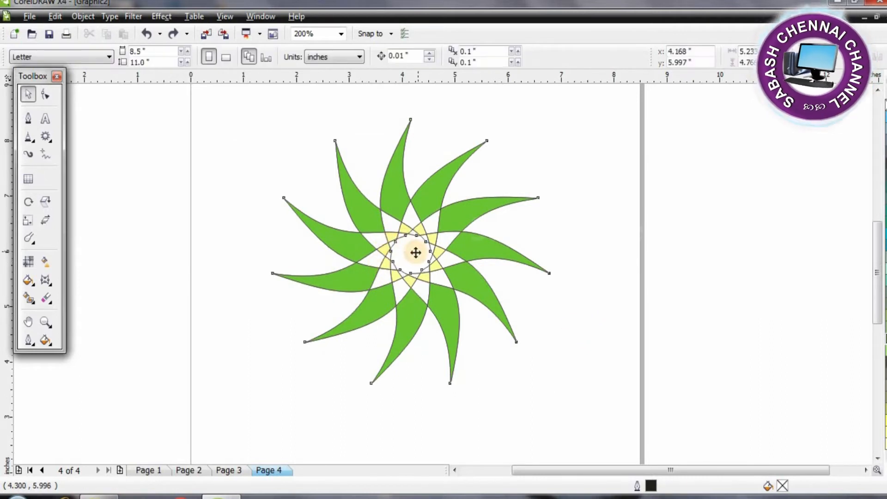
left_click_drag(466, 243, 725, 252)
left_click(490, 422)
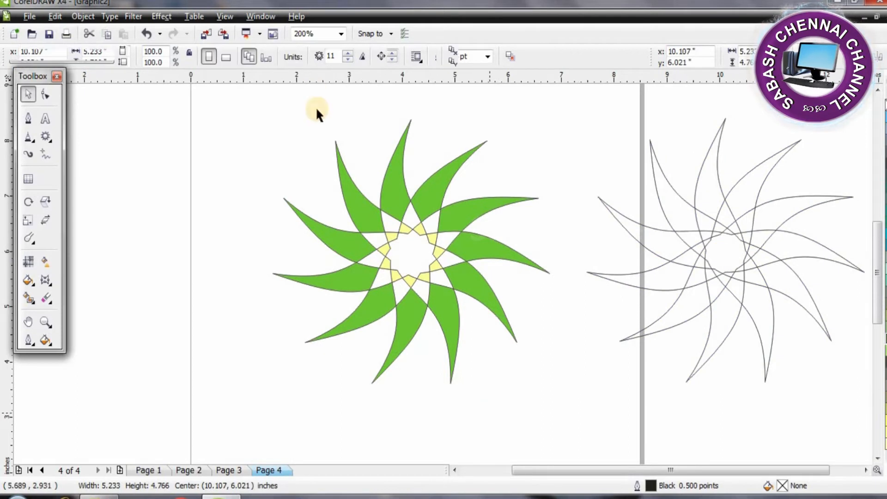
- Remove the outline from all green and yellow filled pieces of the flower and group them
left_click_drag(240, 110, 567, 398)
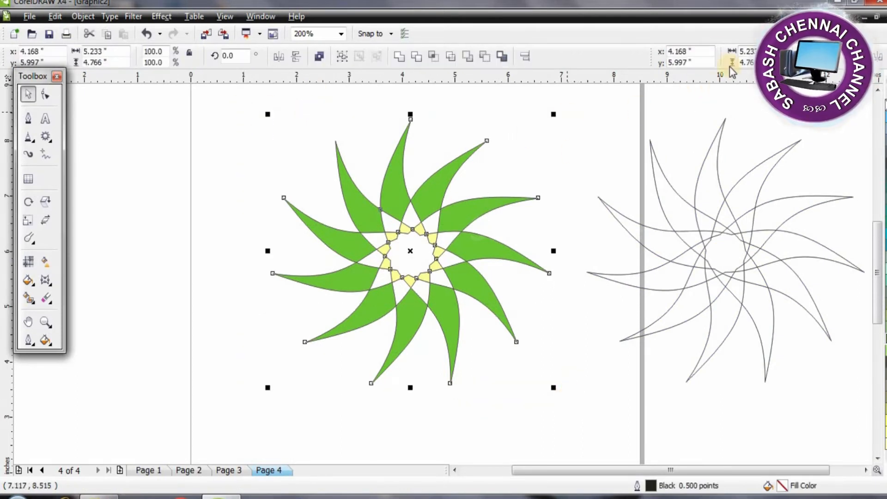
left_click(29, 341)
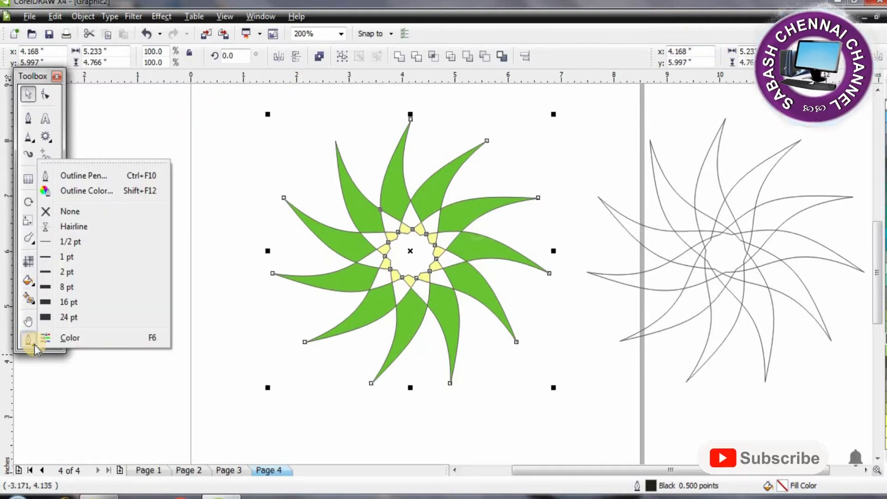
left_click(96, 212)
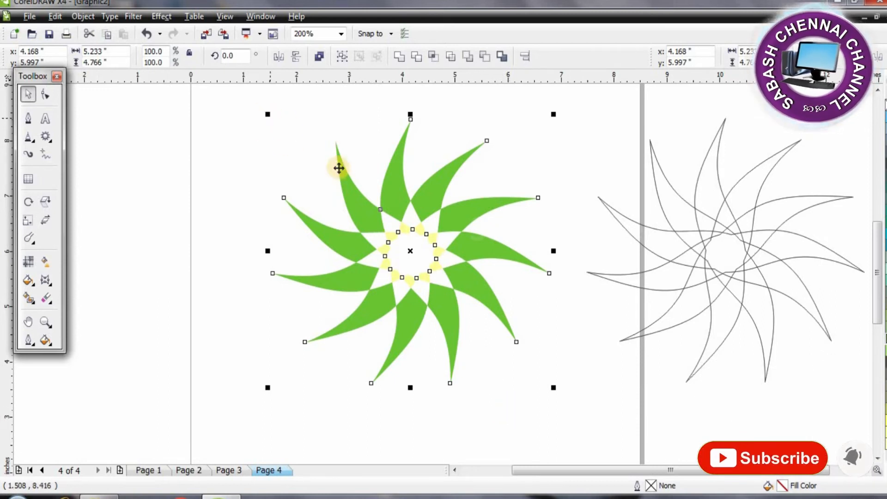
right_click(362, 207)
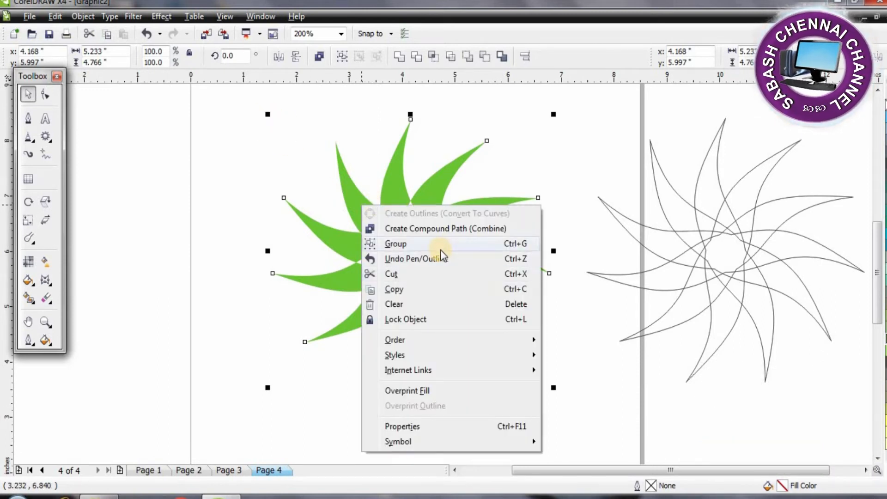
left_click(439, 247)
- Scale the grouped green flower down, place it near the page's upper-left corner, and deselect it
left_click_drag(267, 114, 438, 278)
left_click_drag(503, 348, 265, 172)
left_click(375, 225)
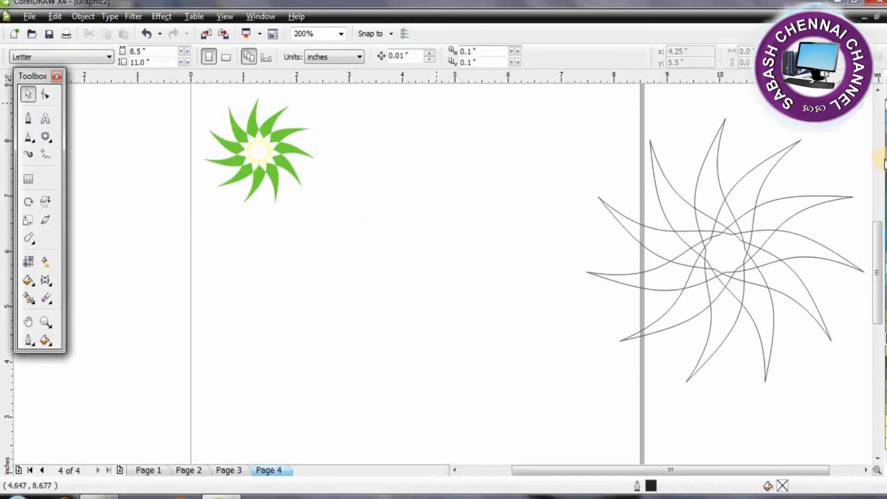
- Duplicate the unfilled star outline onto the page and centre that copy at X 5, Y 5 inches
left_click_drag(772, 225, 711, 266)
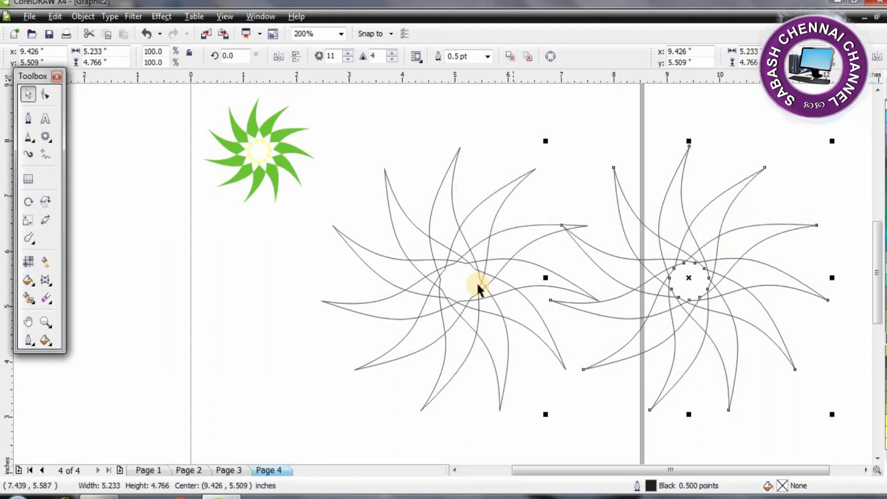
left_click(475, 283)
left_click_drag(47, 75, 40, 99)
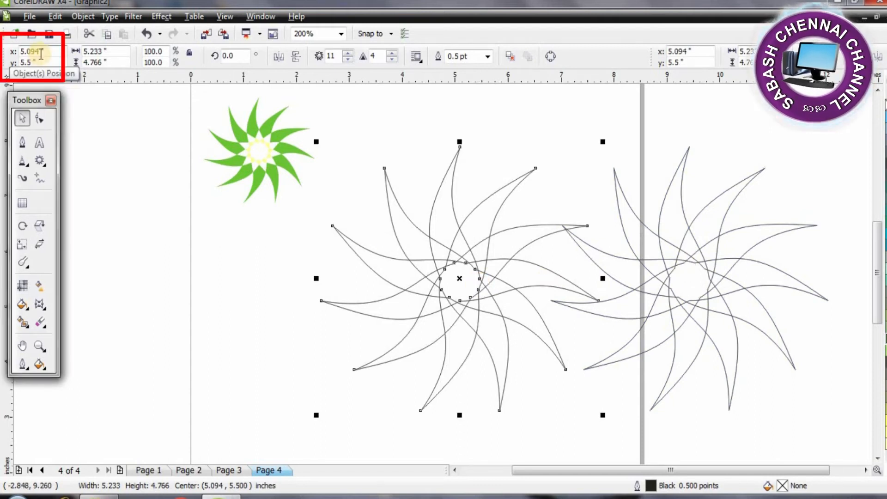
left_click_drag(40, 52, 4, 55)
type("5")
key("Tab")
type("5")
key("Return")
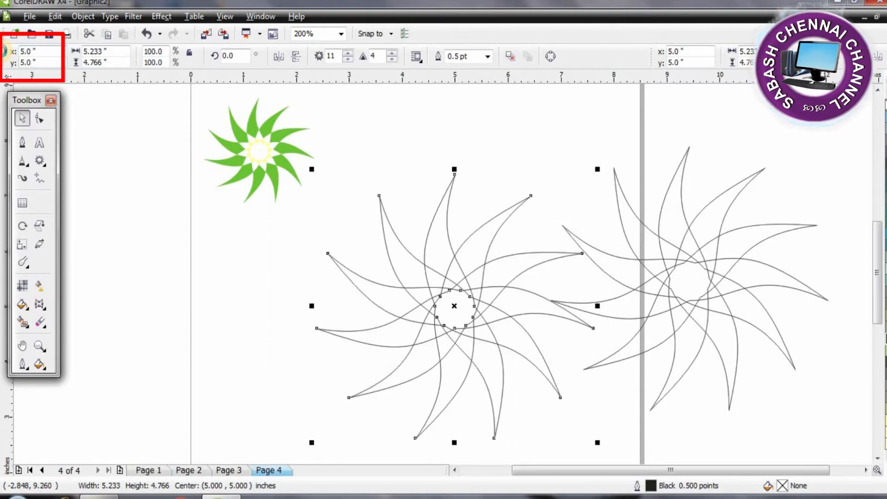
- Centre the other star outline at X 5, Y 5 inches so it lies exactly over the first
left_click(733, 257)
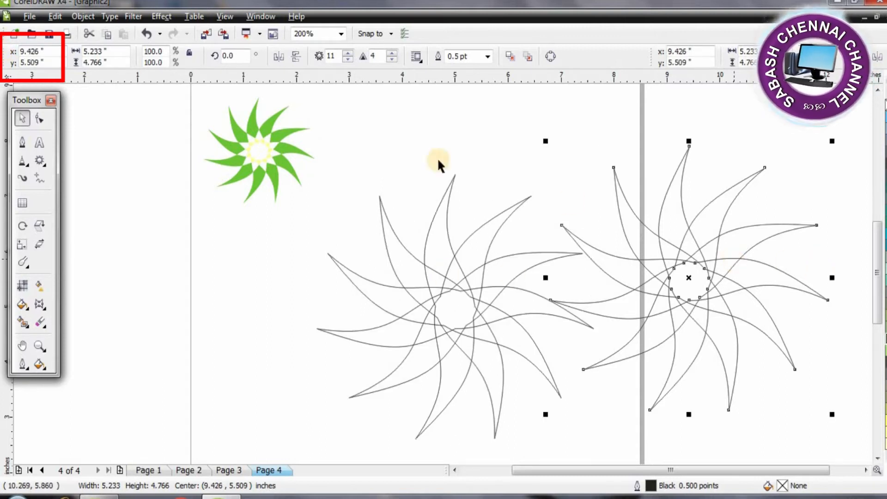
left_click(41, 51)
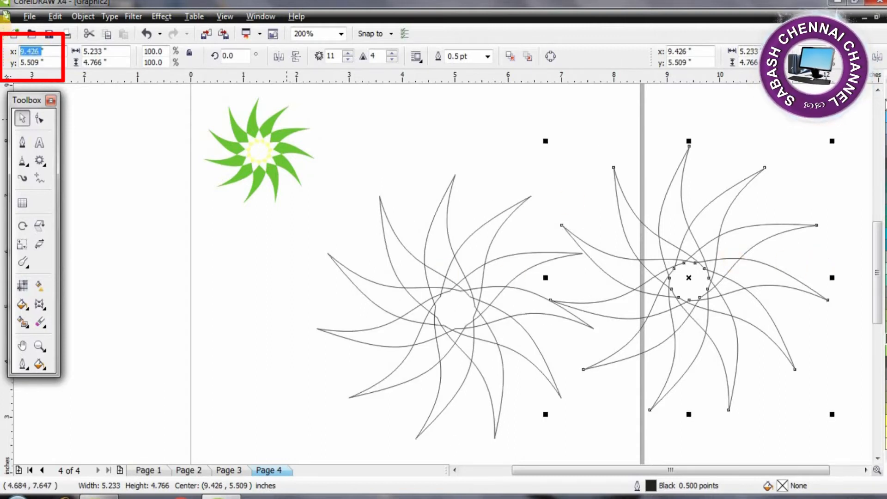
key("Tab")
type("5")
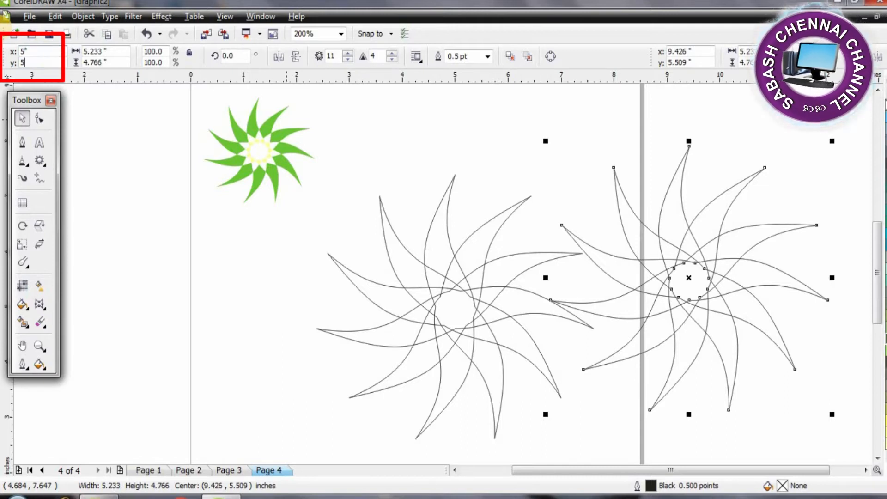
key("Return")
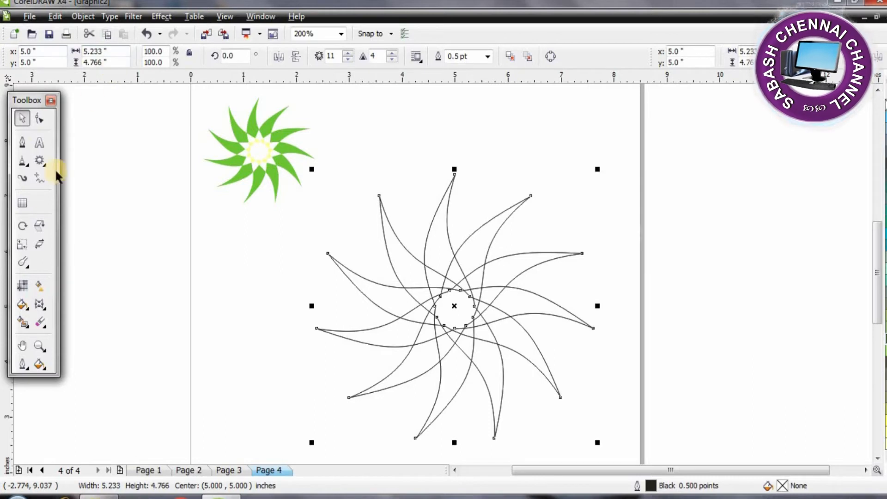
- Reshape the upper star copy by swinging both curve handles of its topmost node to the opposite side, reversing the swirl
left_click(44, 121)
left_click(449, 193)
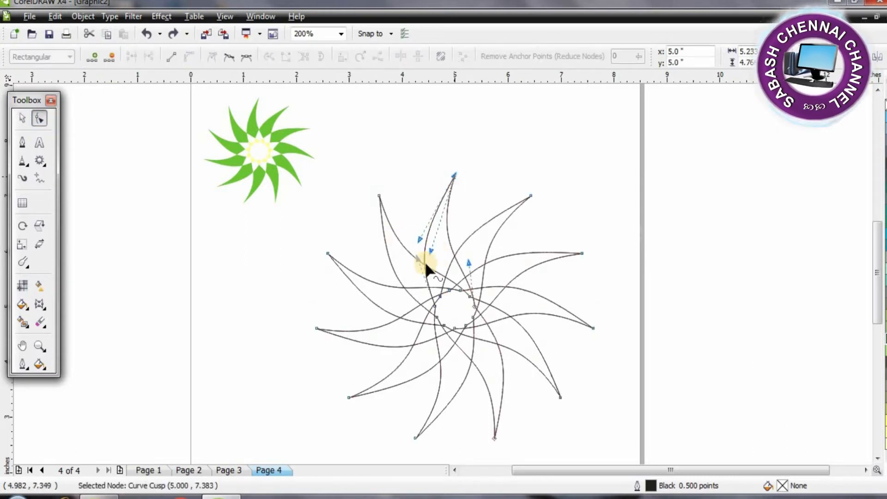
left_click_drag(431, 249, 483, 232)
left_click_drag(418, 239, 466, 252)
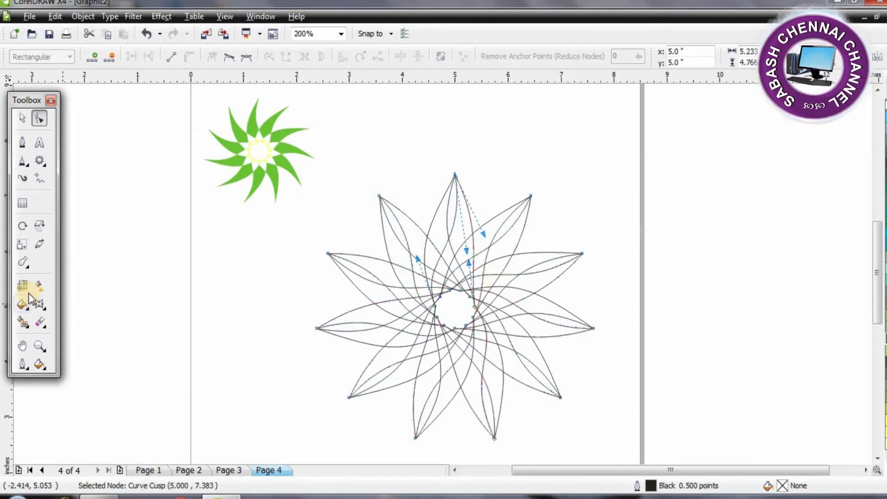
- Smart-fill the narrow leaf-shaped segment at each of the eleven petal tips with purple Deep Azure
left_click(22, 322)
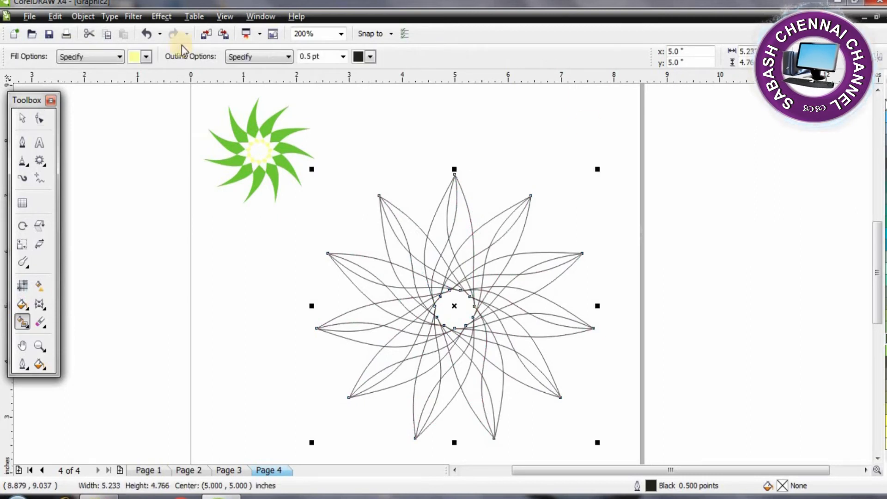
left_click(117, 57)
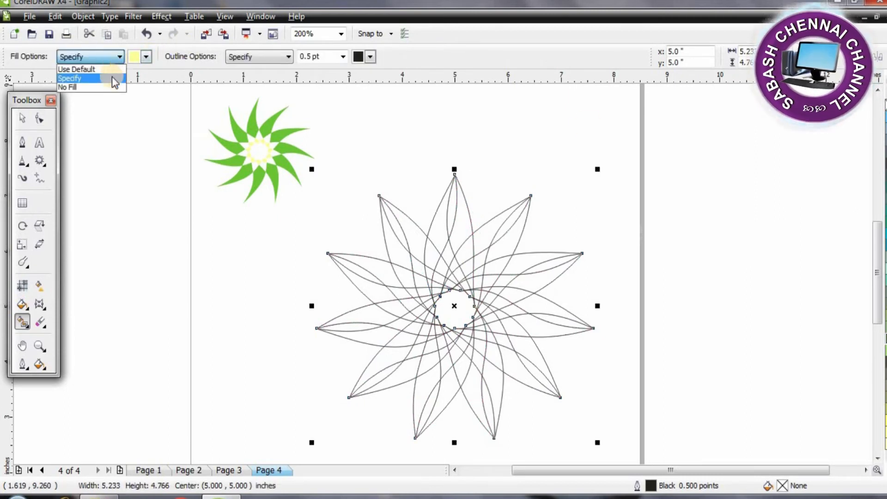
left_click(112, 77)
left_click(145, 57)
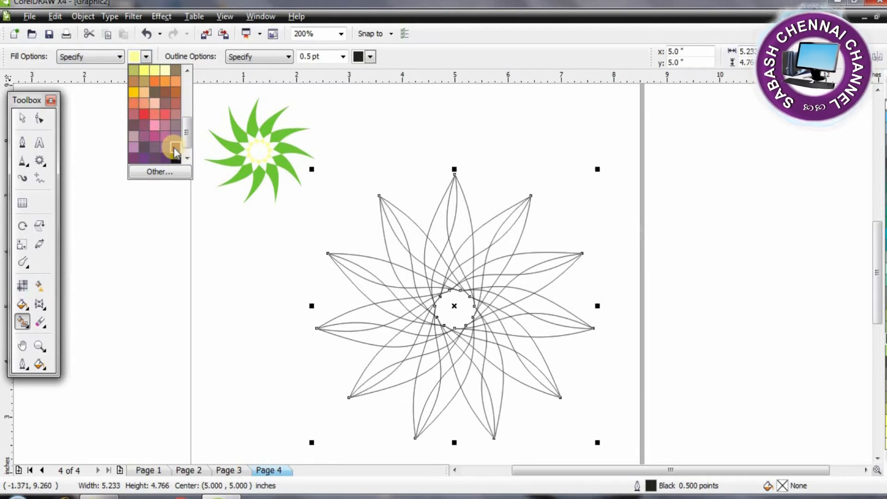
left_click(144, 149)
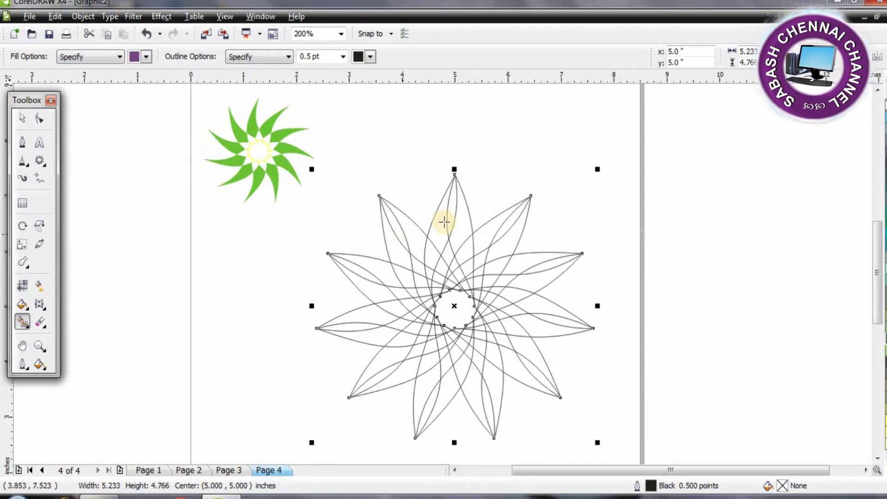
left_click(511, 223)
left_click(561, 260)
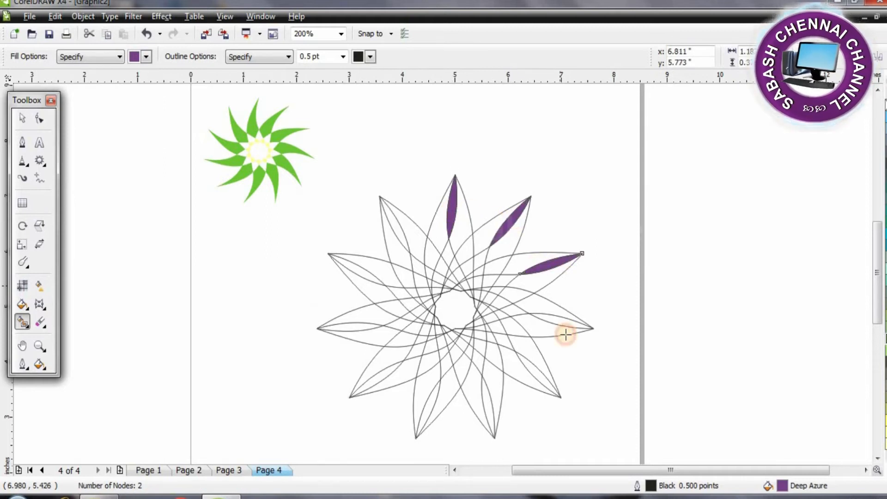
left_click(567, 324)
left_click(539, 375)
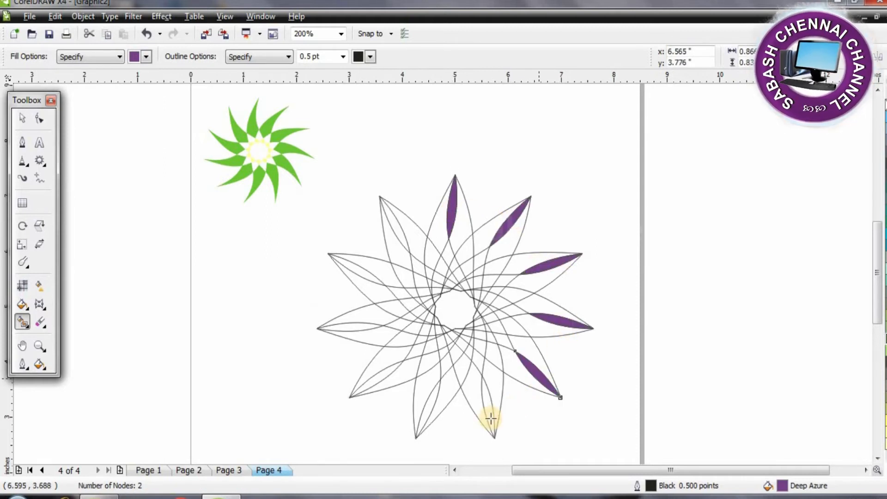
left_click(490, 412)
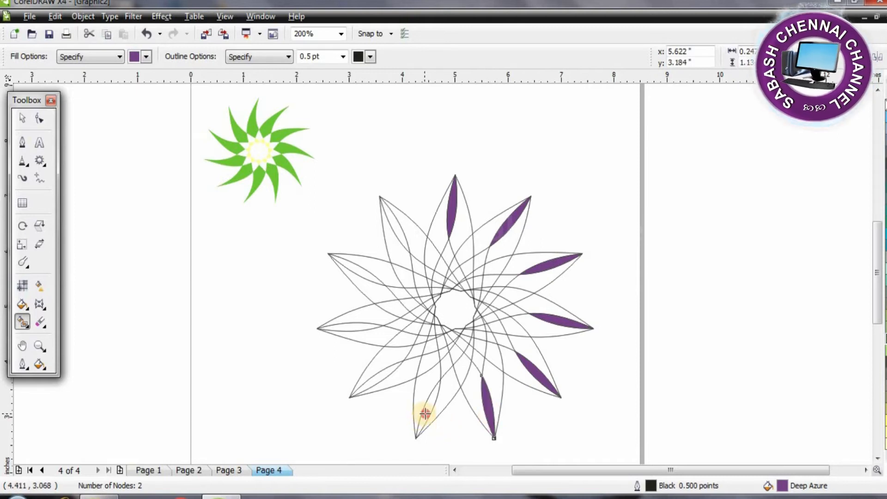
left_click(424, 413)
left_click(381, 372)
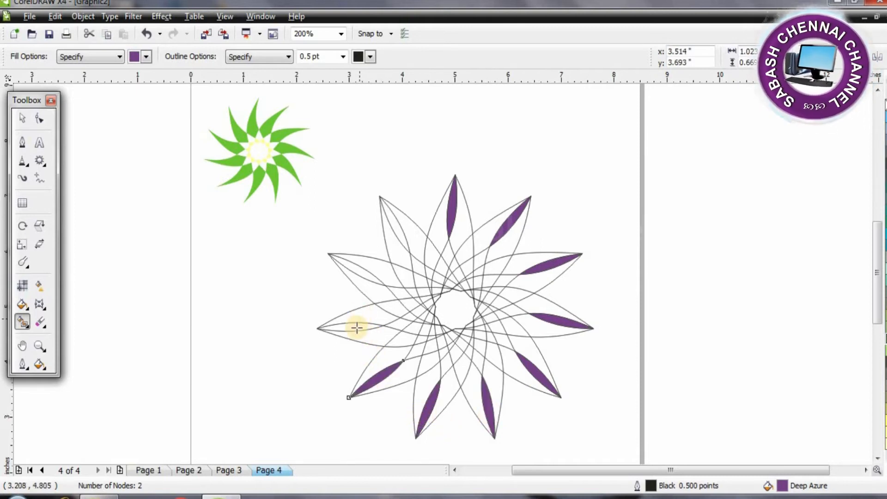
left_click(357, 327)
left_click(358, 271)
left_click(397, 229)
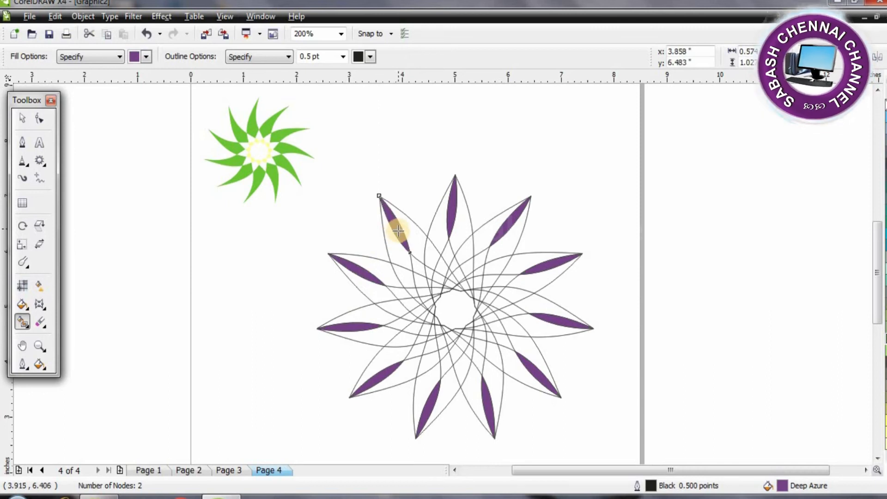
- Smart-fill the segment on the clockwise side of each purple leaf with Ice Blue on all eleven petals
left_click(146, 57)
left_click(145, 103)
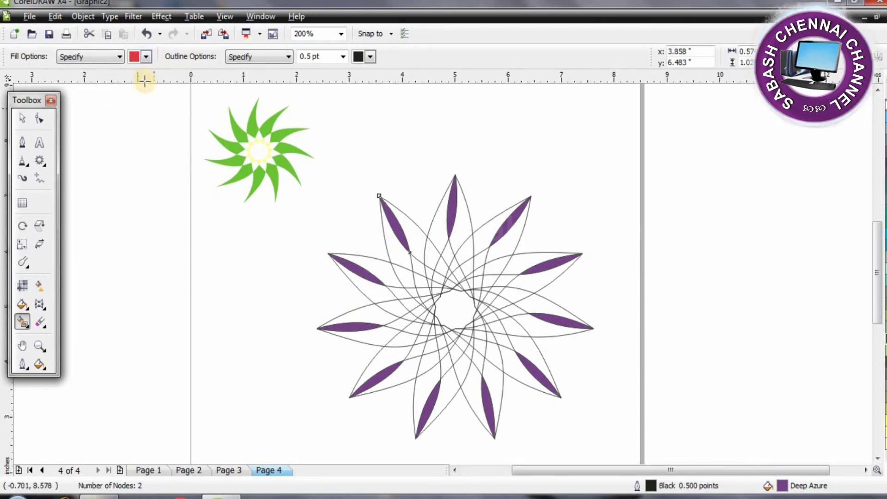
left_click(147, 58)
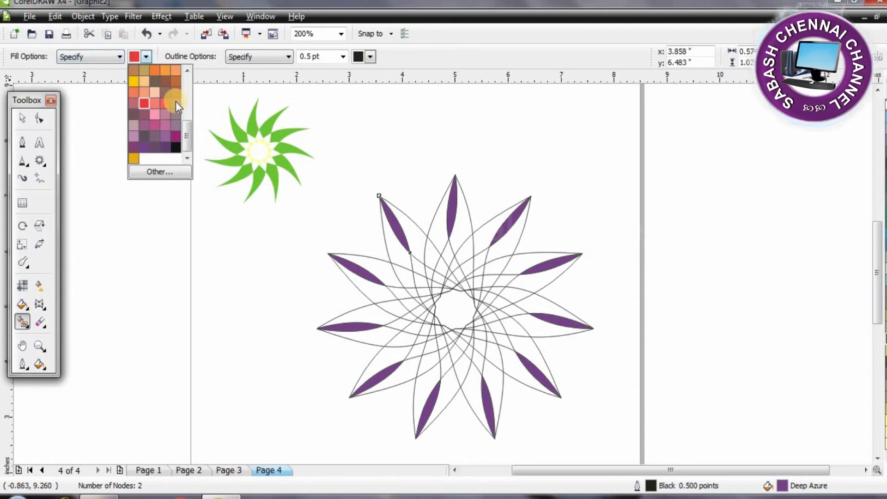
left_click_drag(189, 125, 189, 100)
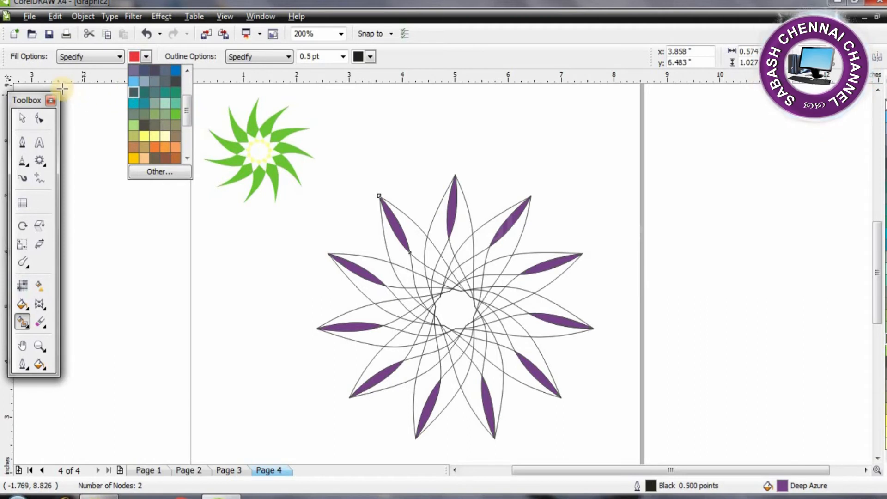
left_click(134, 82)
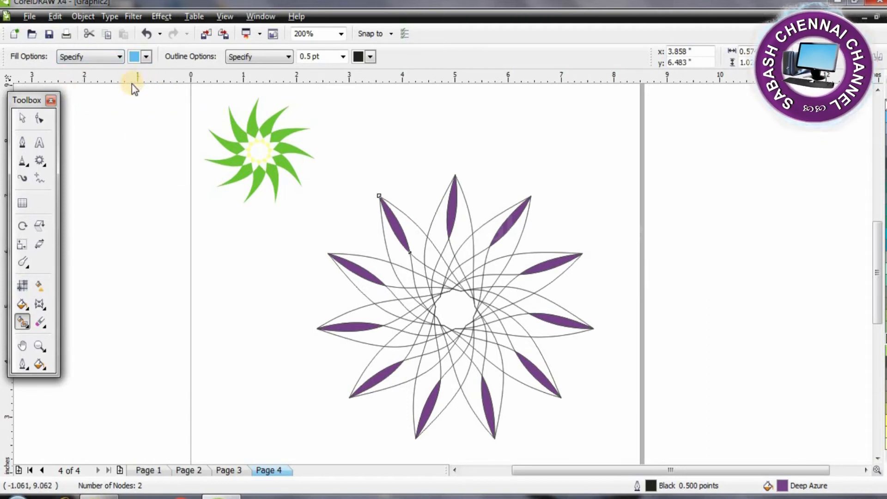
left_click(412, 243)
left_click(459, 216)
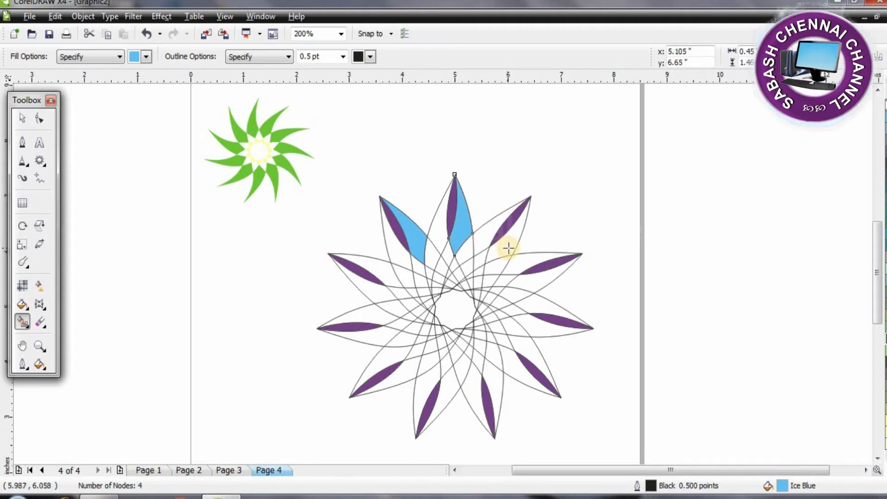
left_click(508, 248)
left_click(537, 283)
left_click(538, 334)
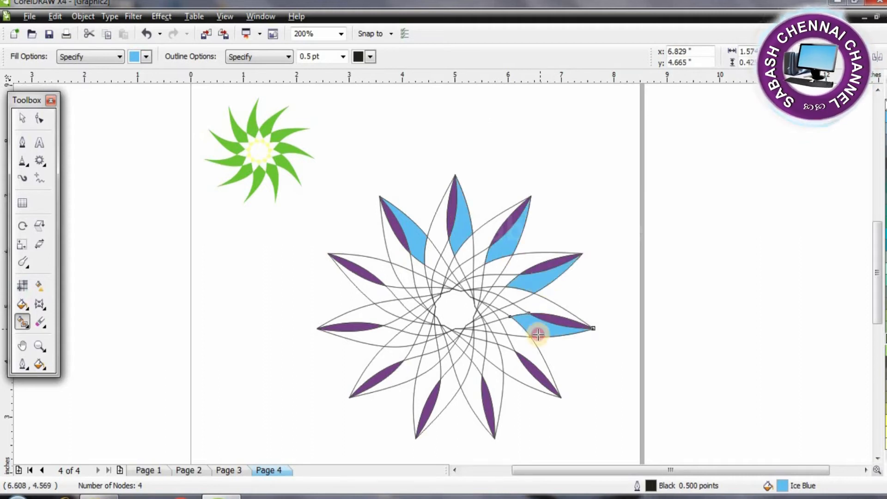
left_click(515, 375)
left_click(469, 397)
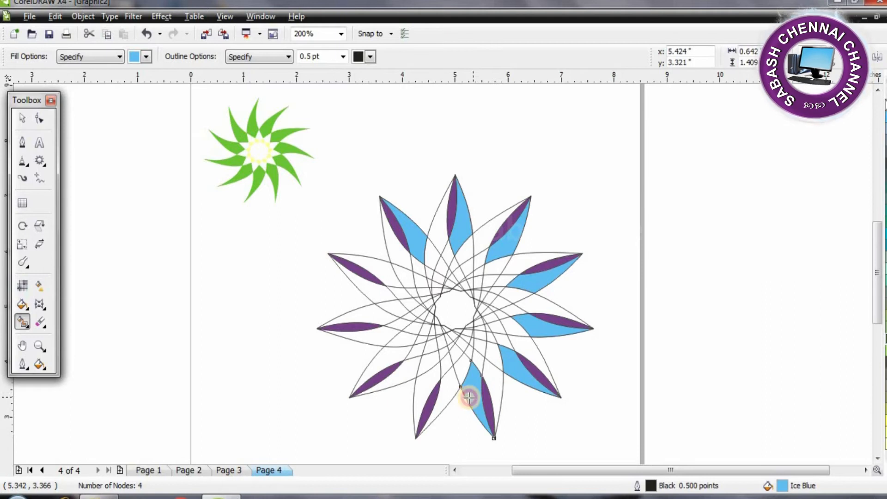
left_click(422, 392)
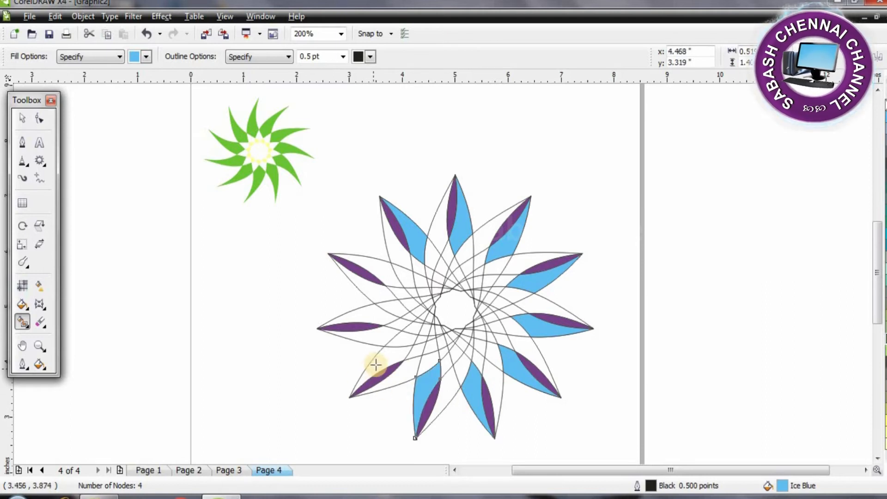
left_click(374, 363)
left_click(366, 318)
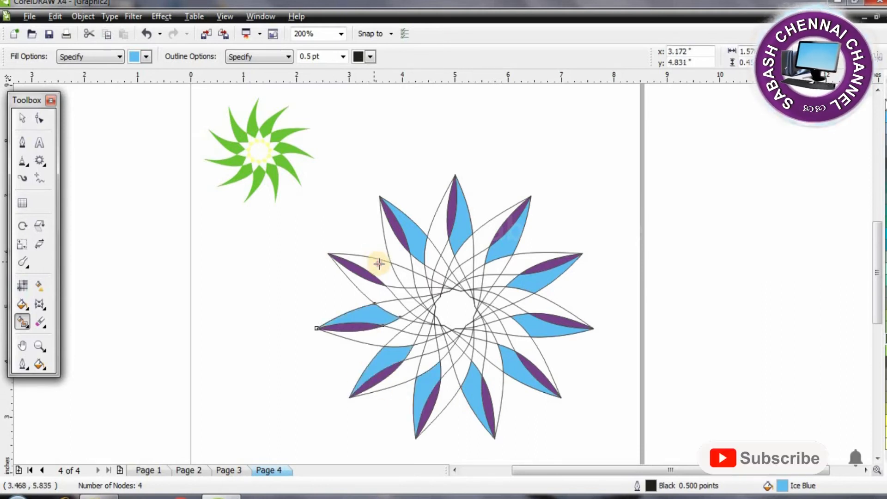
left_click(386, 264)
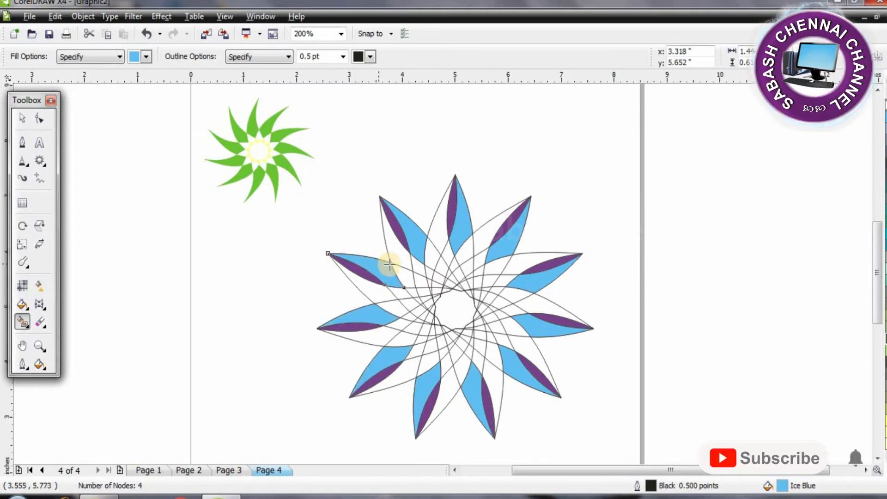
- Smart-fill the segment on the counter-clockwise side of each purple leaf with Sea Green on all eleven petals
left_click(148, 57)
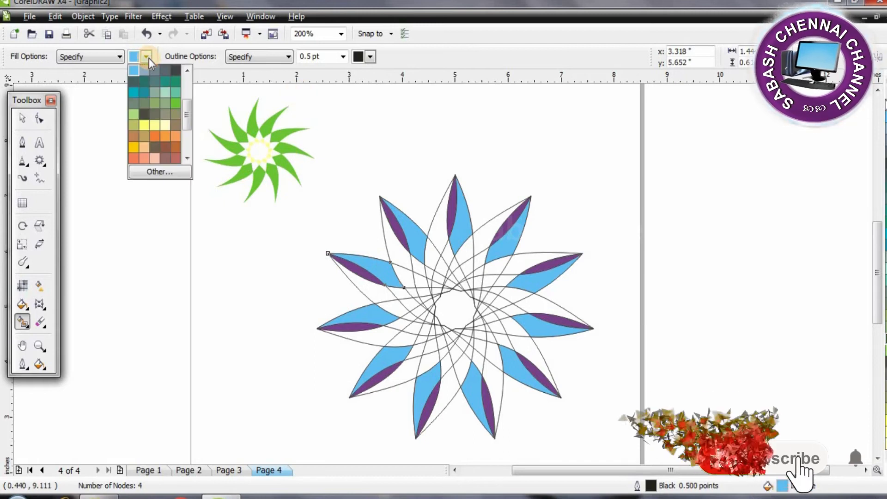
left_click(142, 93)
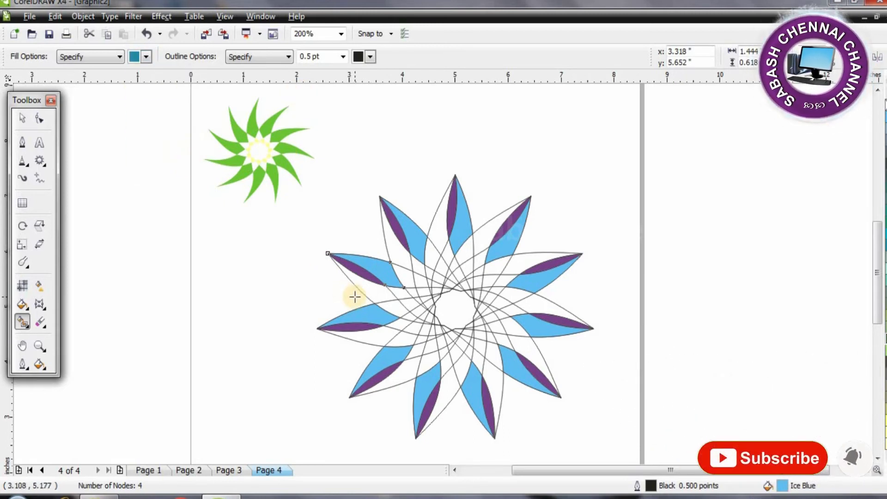
left_click(394, 254)
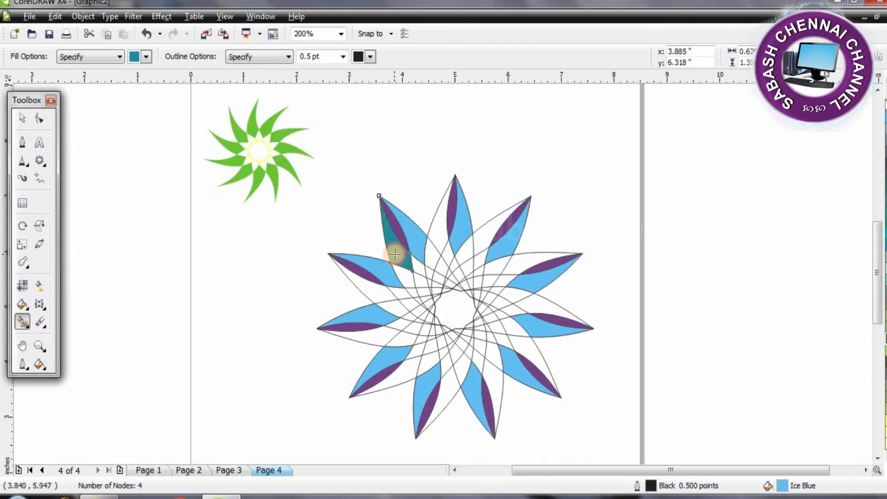
left_click(438, 227)
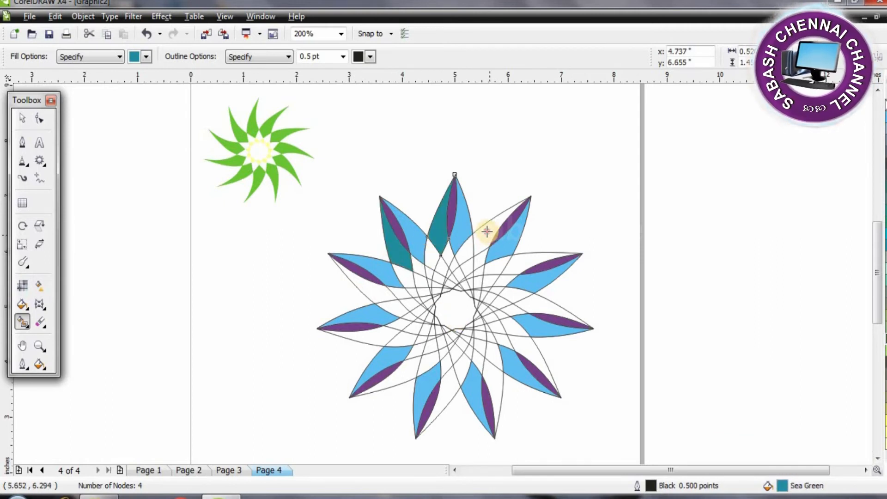
left_click(487, 231)
left_click(532, 260)
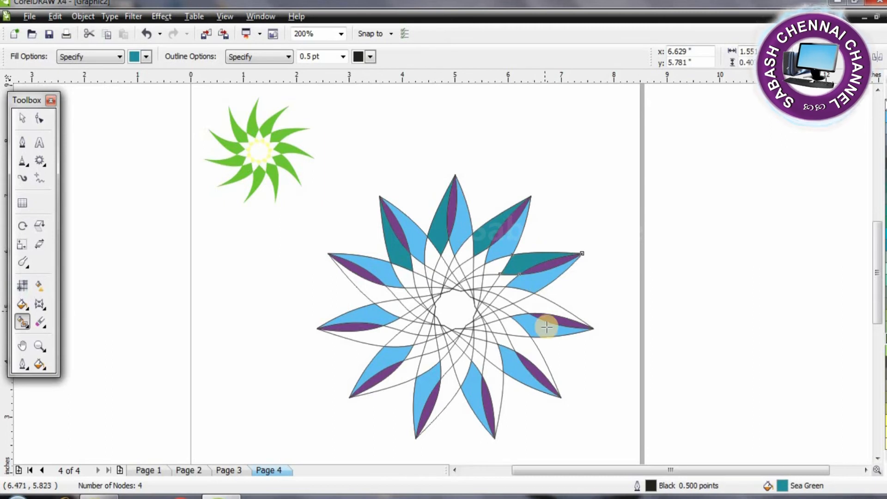
left_click(542, 301)
left_click(520, 353)
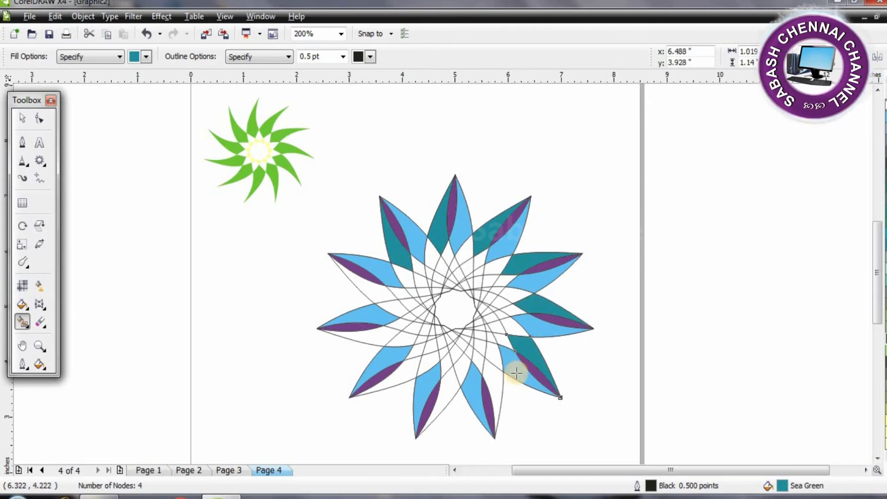
left_click(493, 385)
left_click(447, 390)
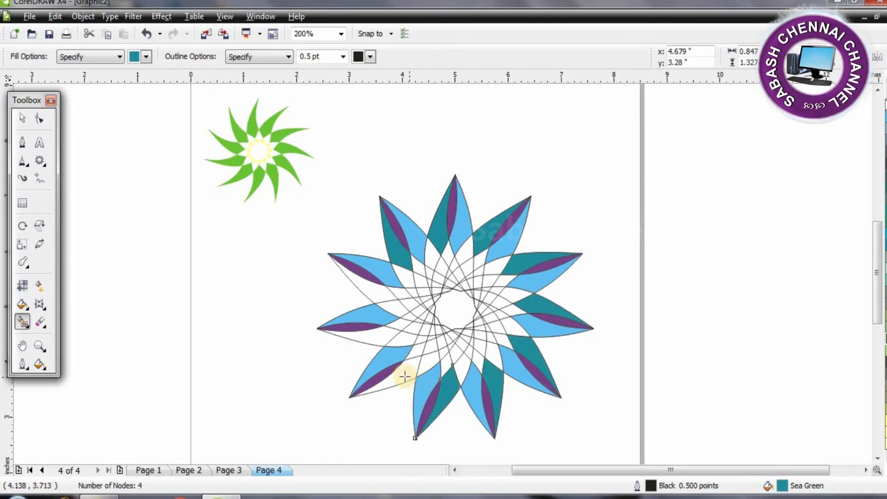
left_click(404, 377)
left_click(382, 333)
left_click(376, 294)
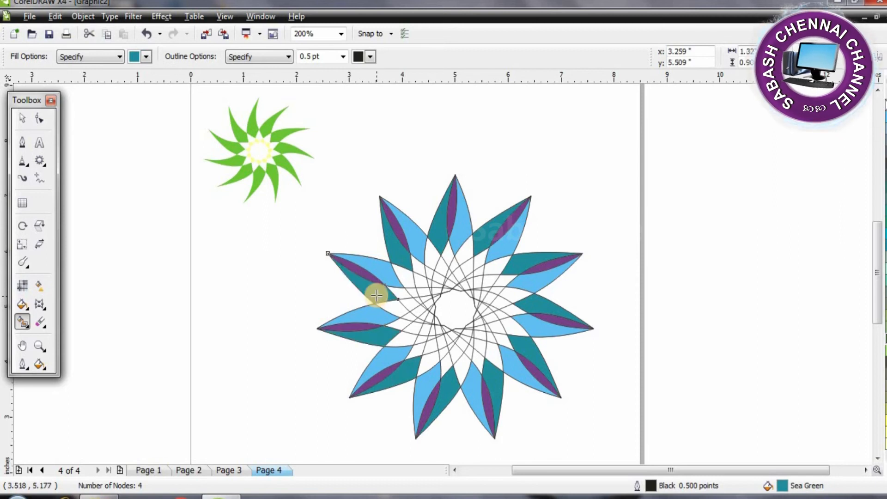
- Smart-fill the ring of small segments just inside the petal bases with Deep Yellow all the way around the flower
left_click(146, 57)
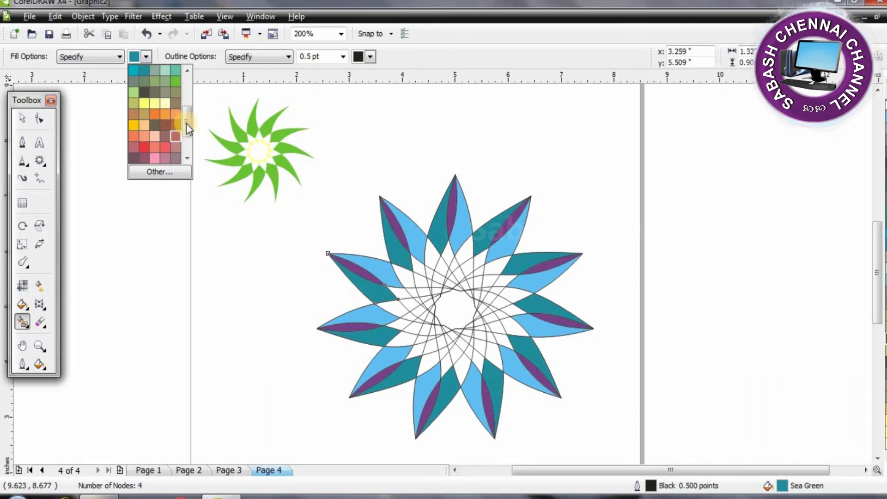
left_click_drag(186, 123, 188, 135)
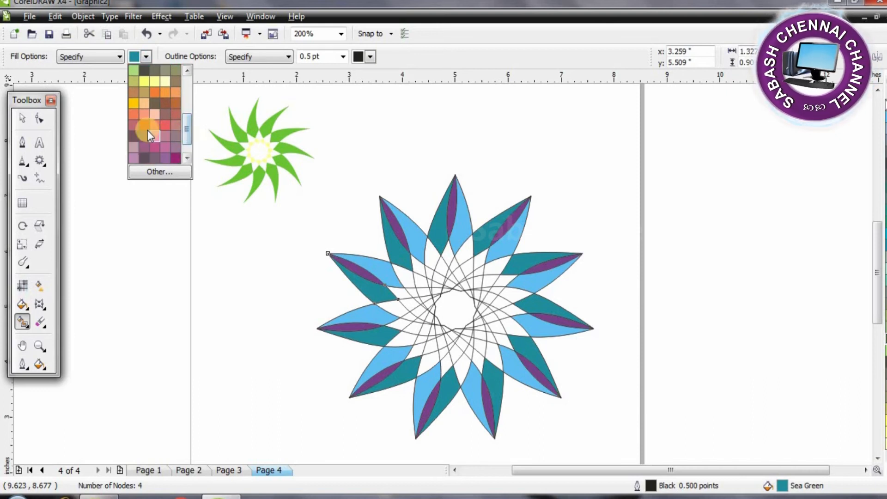
left_click(134, 103)
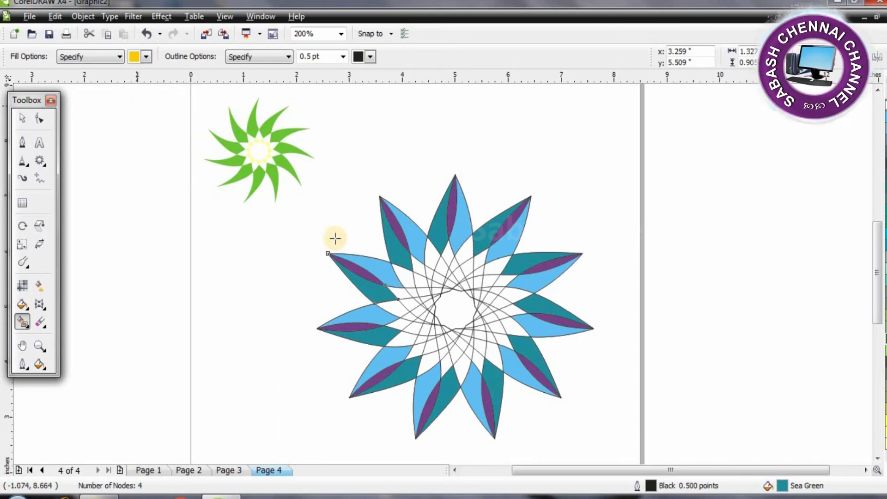
left_click(467, 270)
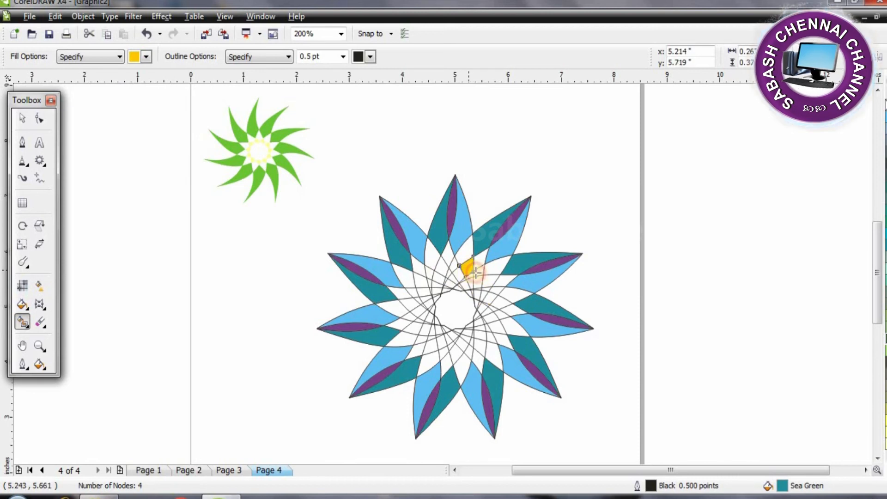
left_click(489, 280)
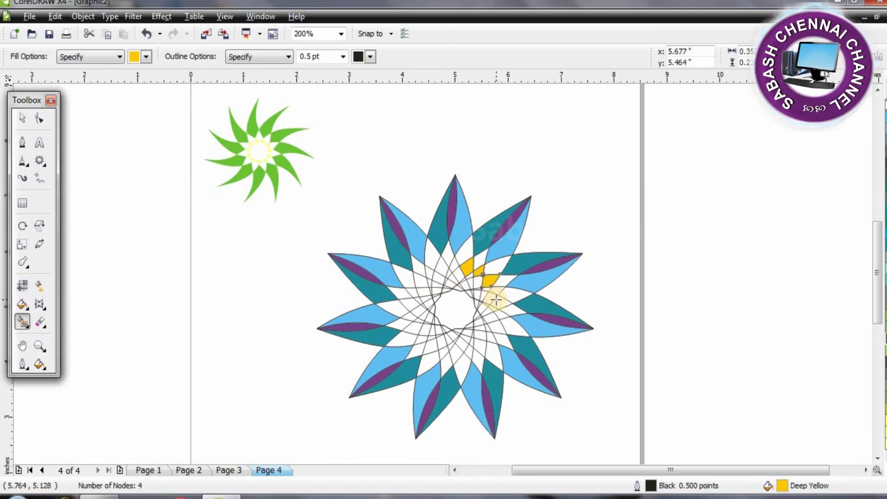
left_click(499, 291)
left_click(500, 309)
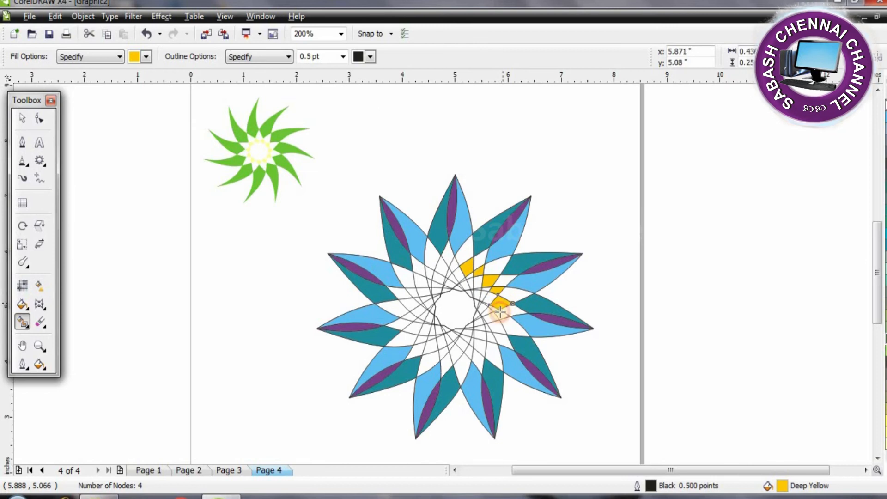
left_click(501, 317)
left_click(494, 330)
left_click(480, 347)
left_click(464, 355)
left_click(456, 356)
left_click(432, 349)
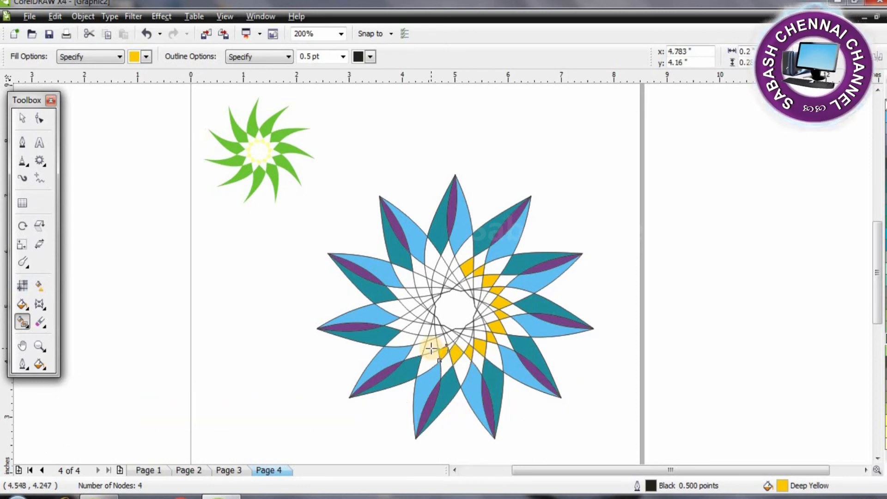
left_click(421, 342)
left_click(410, 327)
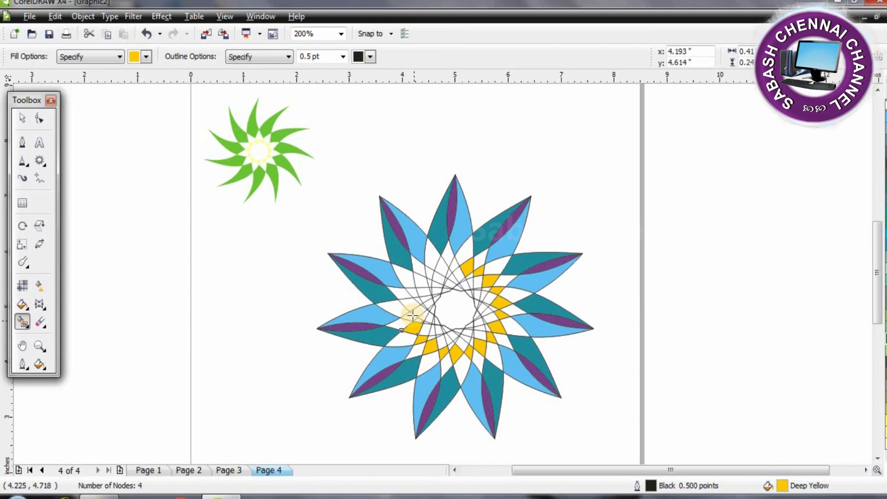
left_click(413, 296)
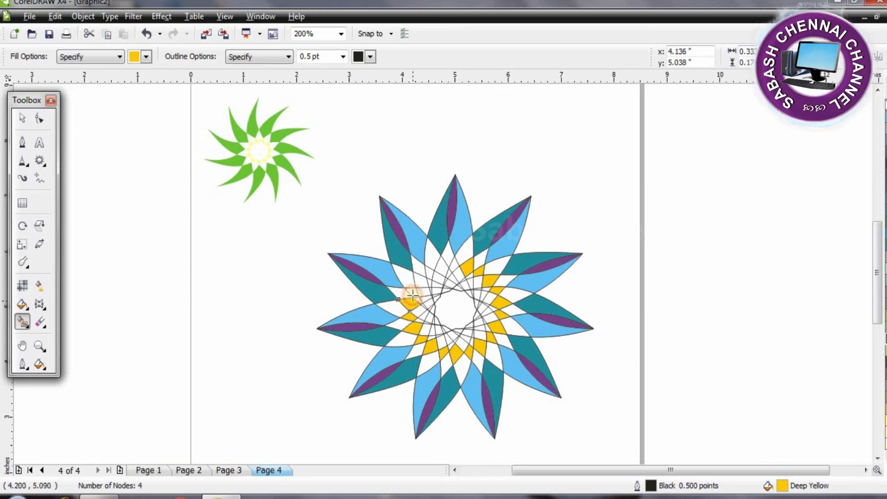
left_click(426, 278)
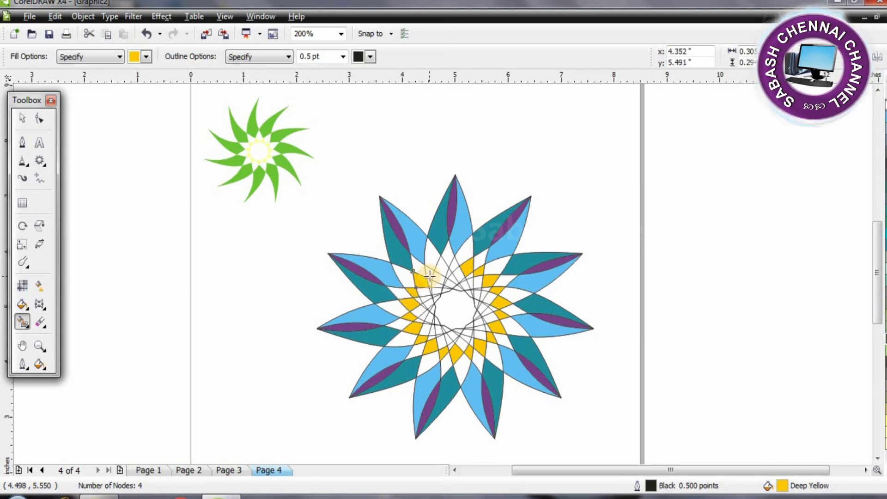
left_click(454, 267)
left_click(455, 266)
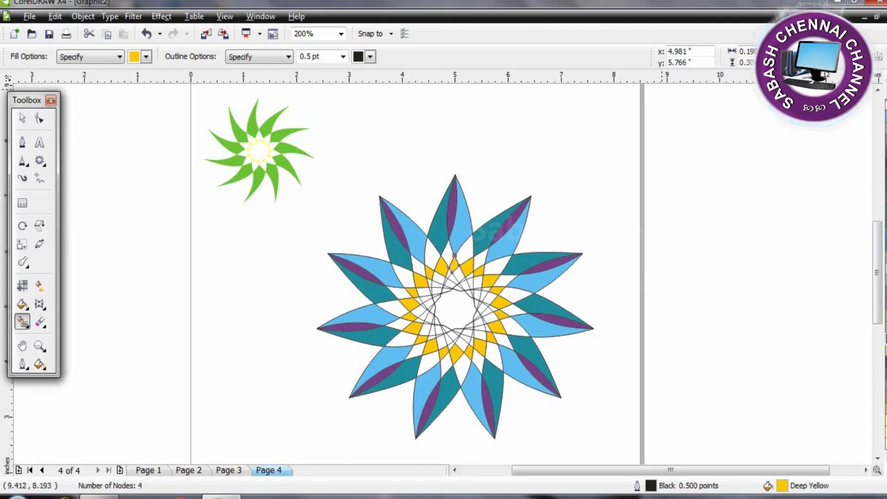
- Move both 11-point star outlines off the filled flower to the empty area beyond the page's right edge
left_click(22, 119)
left_click(630, 282)
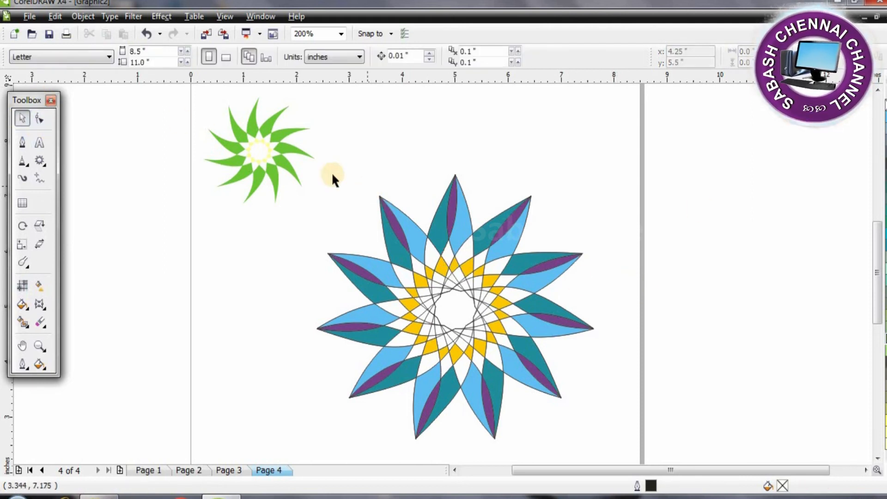
left_click(464, 322)
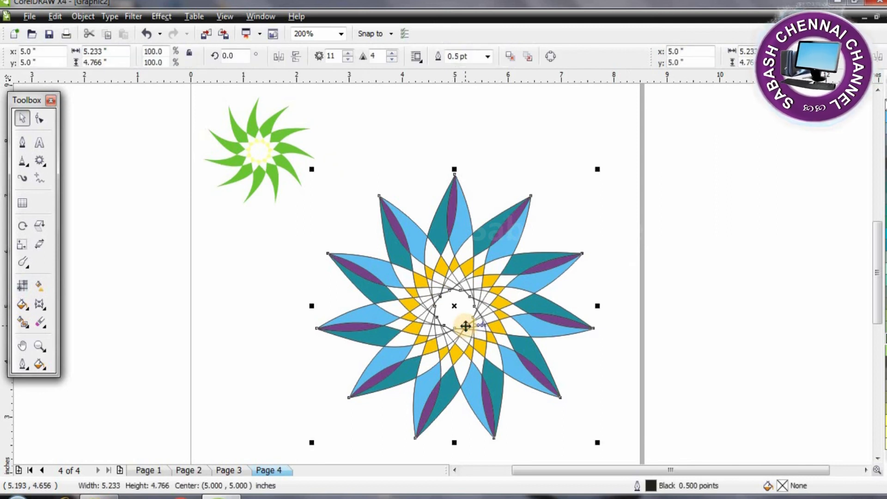
left_click_drag(553, 298, 738, 245)
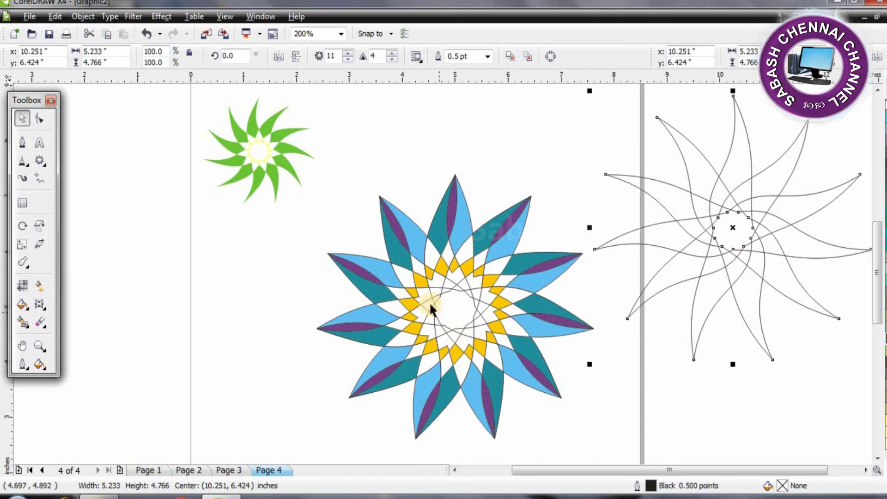
left_click_drag(433, 309, 737, 272)
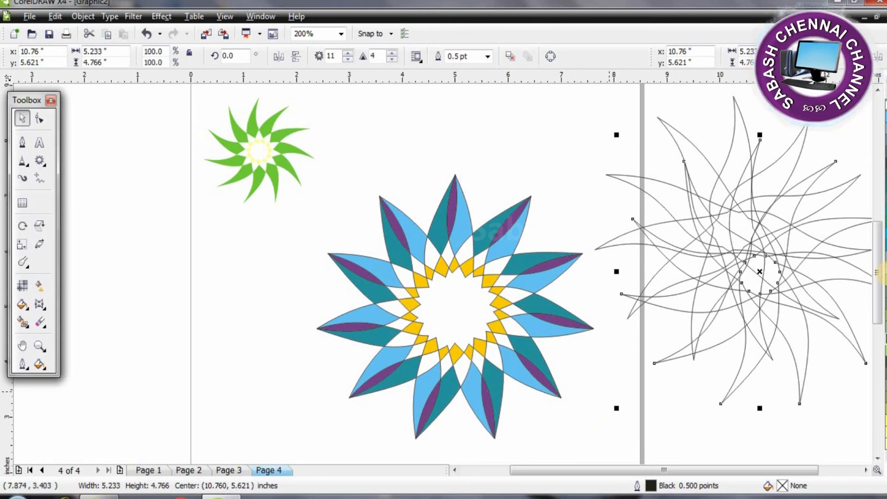
scroll(877, 272, "down", 2)
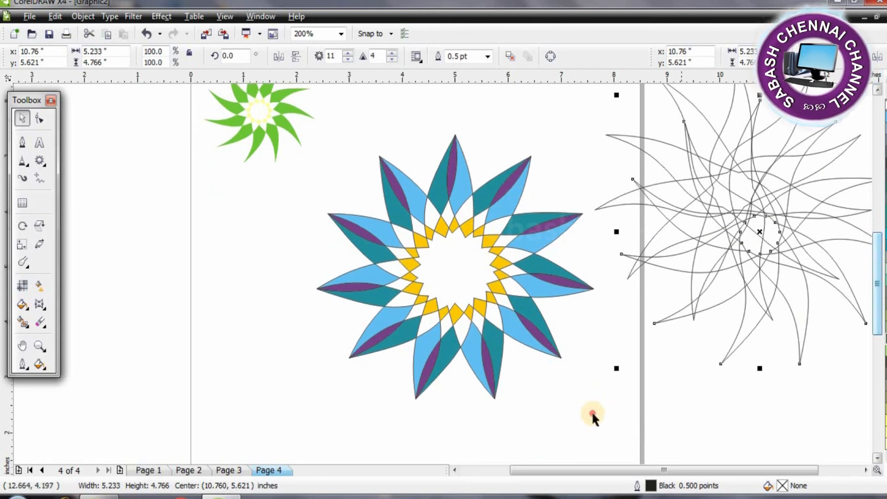
- Group all the filled segments of the blue flower into one object
key("Escape")
left_click(317, 134)
left_click_drag(307, 129, 598, 415)
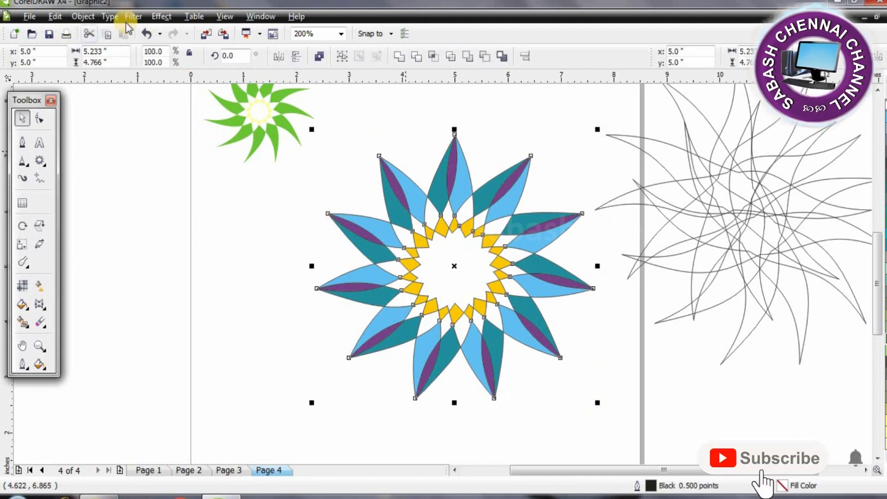
right_click(400, 193)
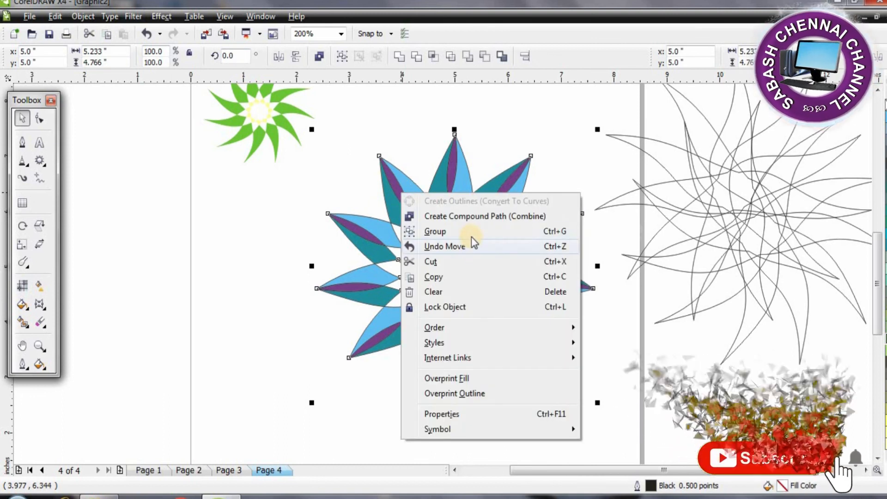
left_click(471, 237)
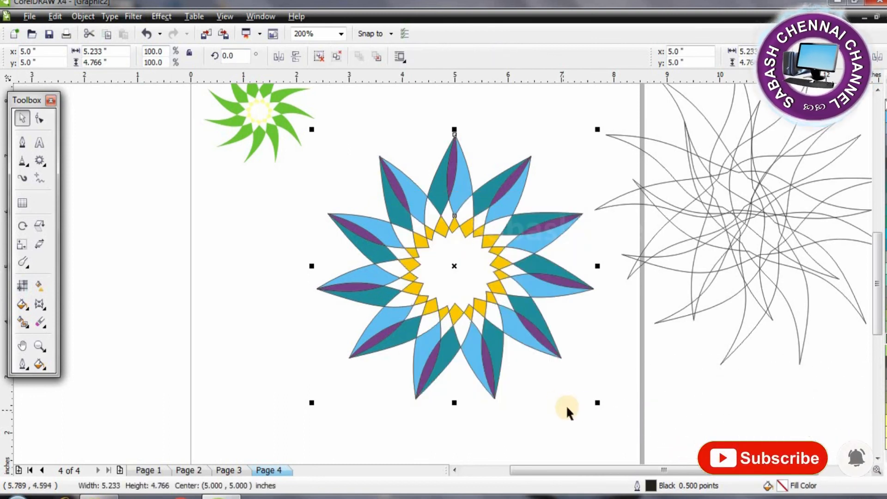
- Scale the grouped blue flower to about 49.2 percent and place it below the green flower
left_click_drag(597, 403, 458, 279)
left_click_drag(406, 222, 296, 284)
left_click(444, 331)
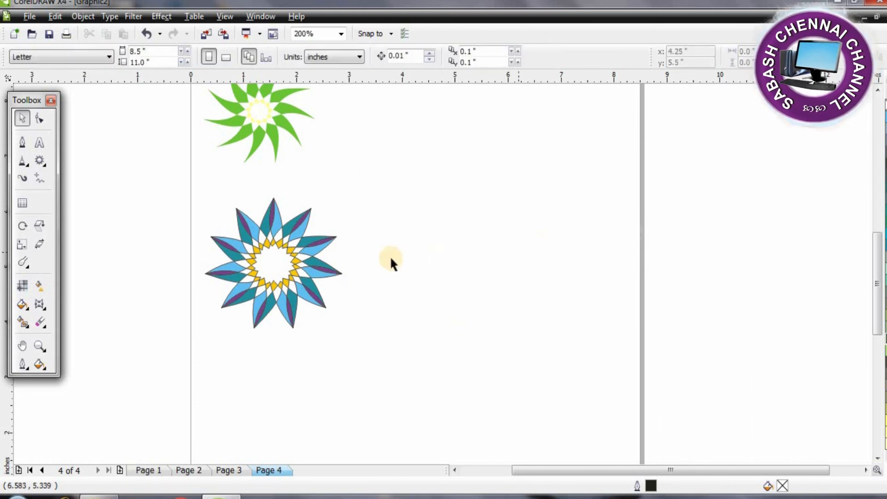
- Shift the green flower down slightly and place the blue flower to its right, centred at about X 5.122, Y 4.911 inches
left_click_drag(283, 222, 485, 125)
left_click_drag(267, 116, 257, 190)
left_click(534, 308)
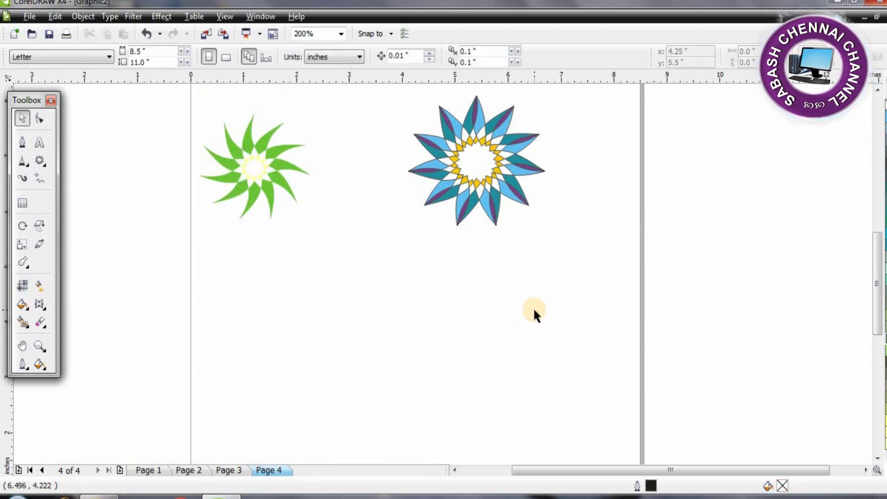
left_click_drag(497, 161, 482, 272)
left_click_drag(602, 464, 577, 361)
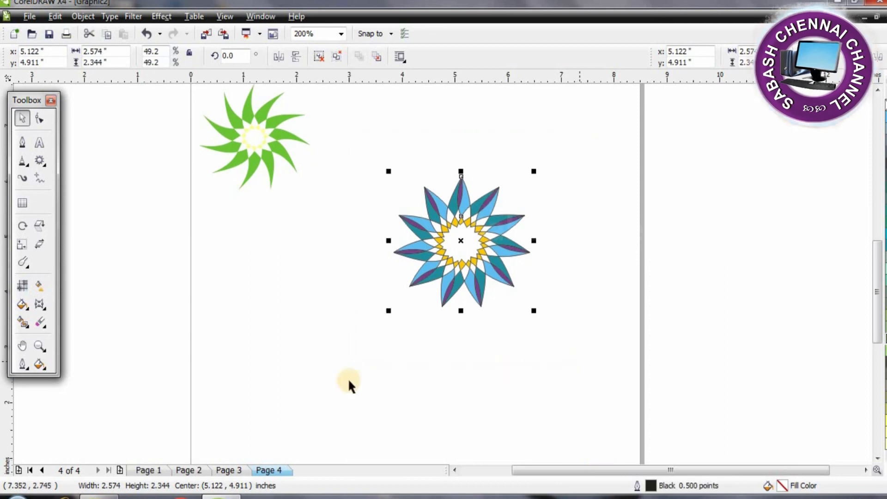
- Remove the outline from the grouped blue flower and reselect it
left_click(23, 366)
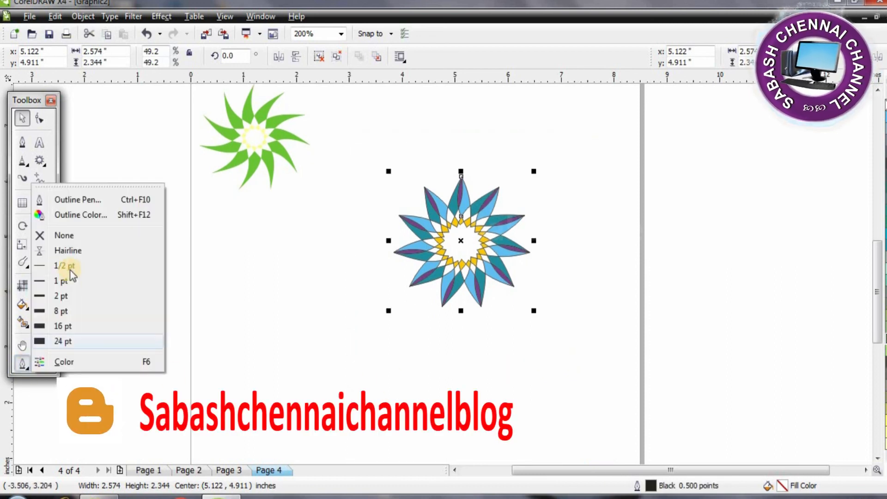
left_click(71, 237)
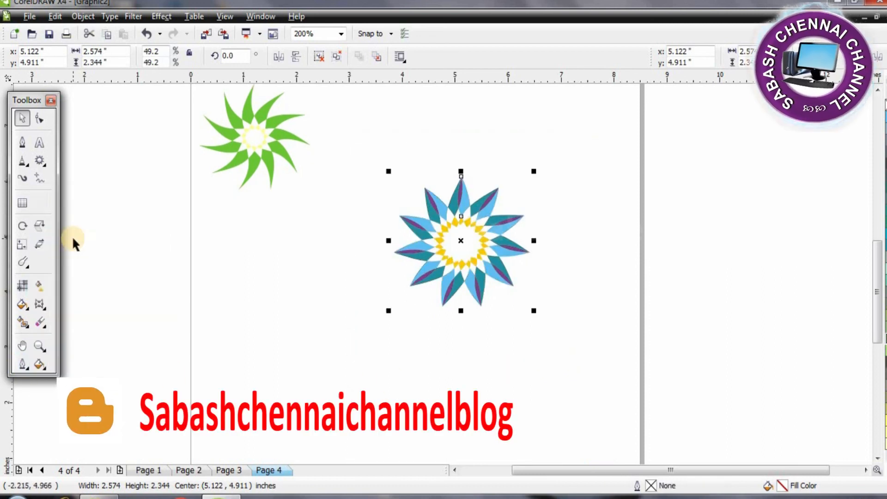
left_click(479, 349)
left_click_drag(345, 156, 590, 360)
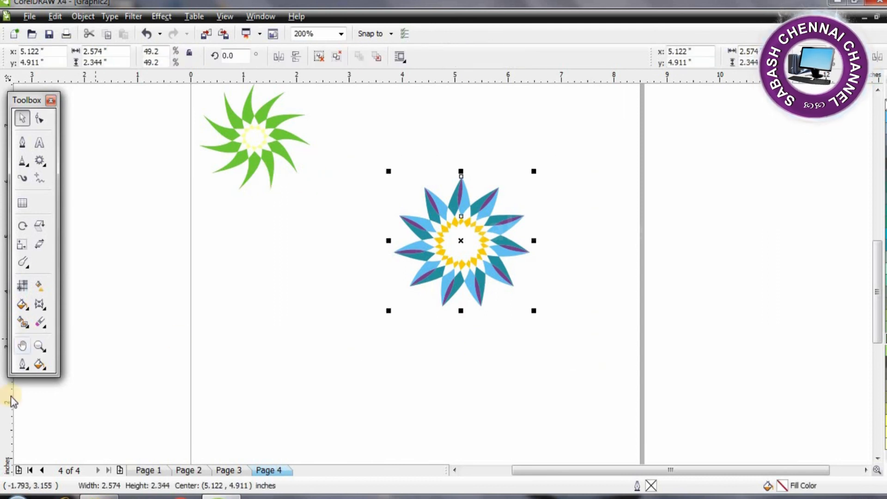
- Try a 2 pt outline on the grouped blue flower, and settle on a 1/2 pt outline
left_click(23, 366)
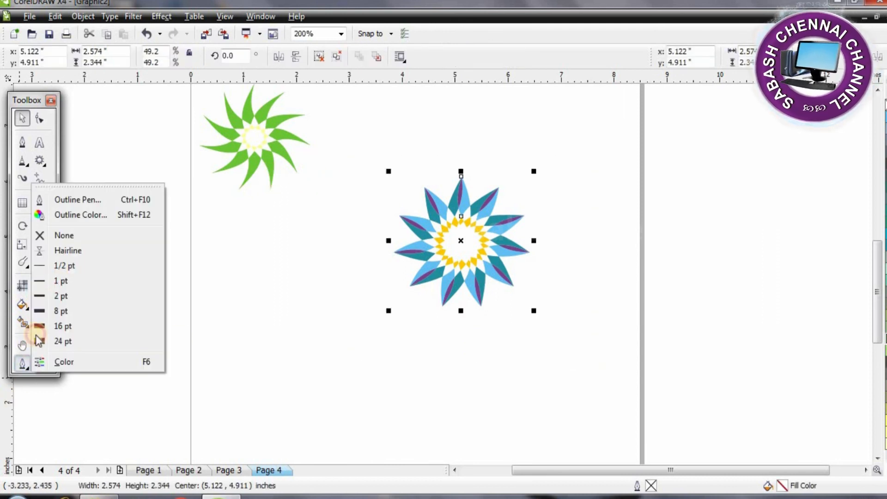
left_click(73, 296)
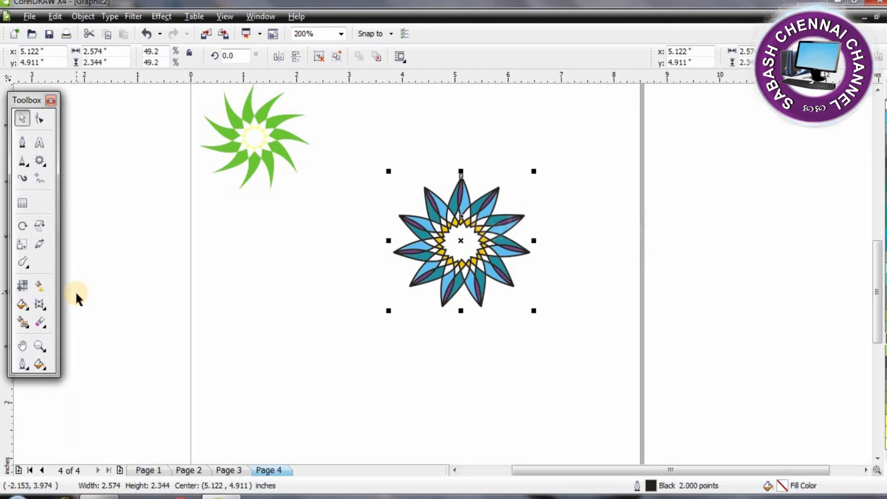
left_click(23, 365)
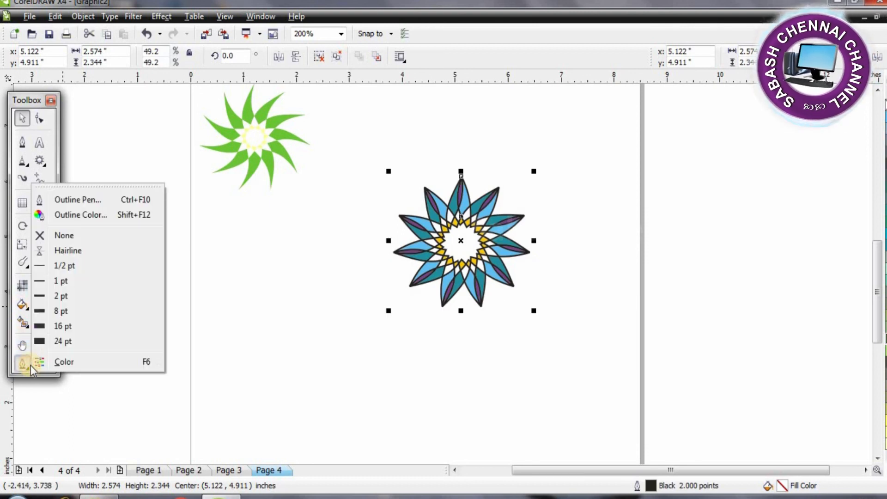
left_click(65, 267)
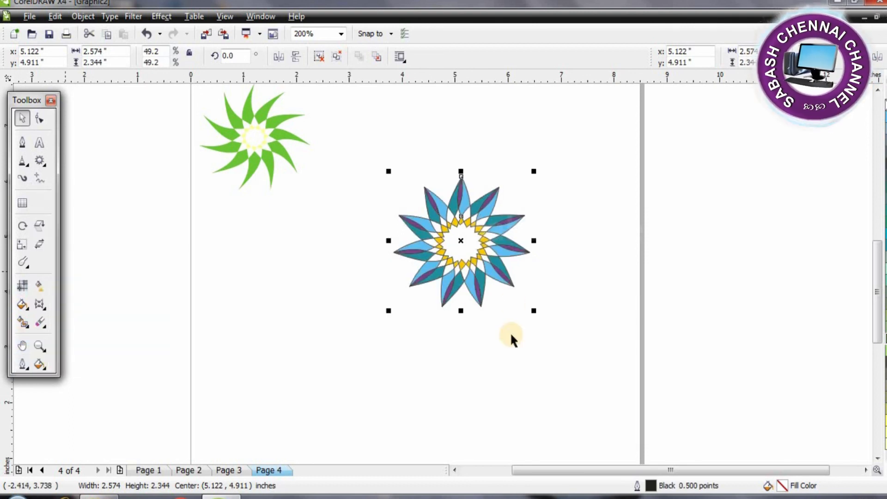